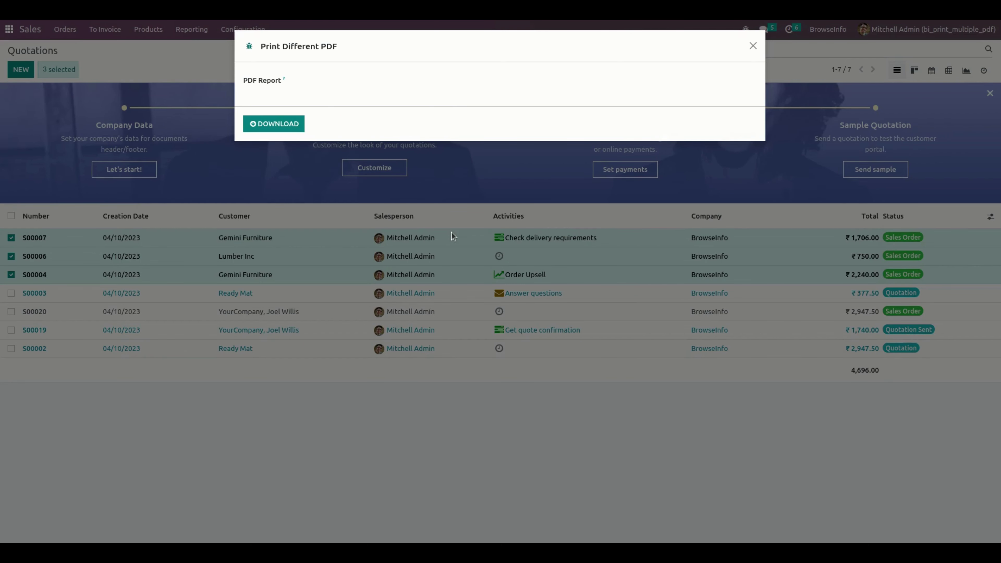
- Choose Quotation as the PDF report and request its download for the three selected quotations
click(380, 84)
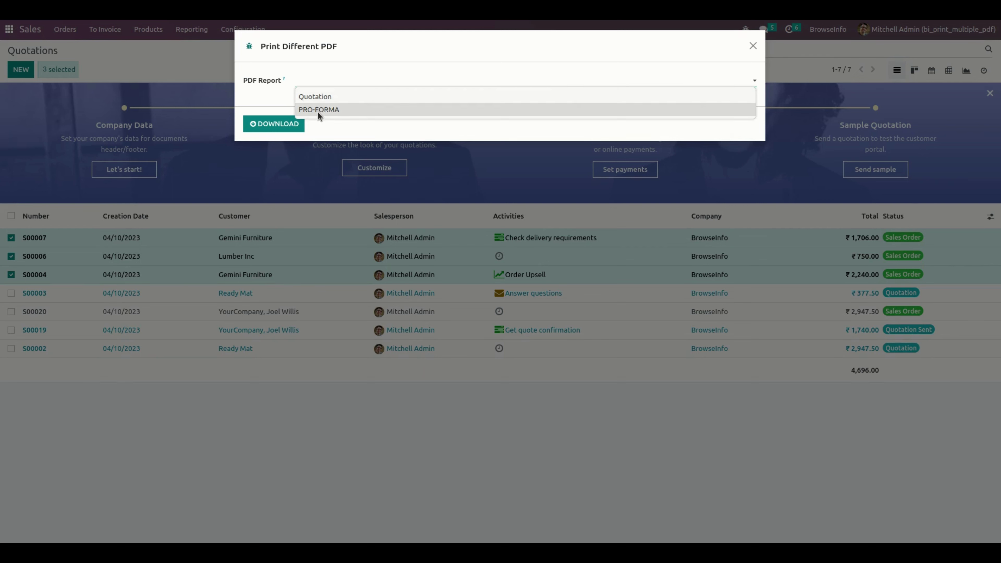
click(330, 97)
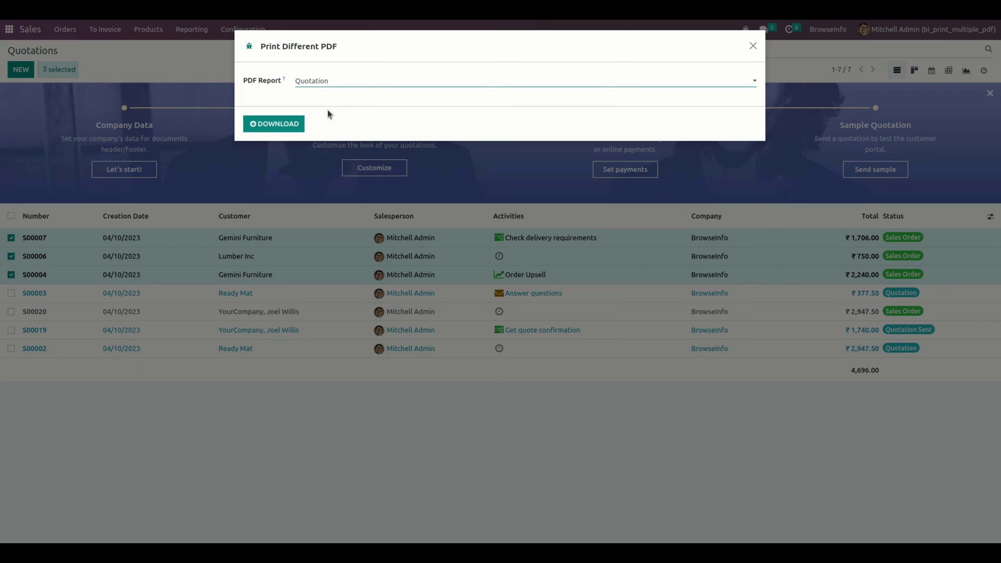
click(268, 125)
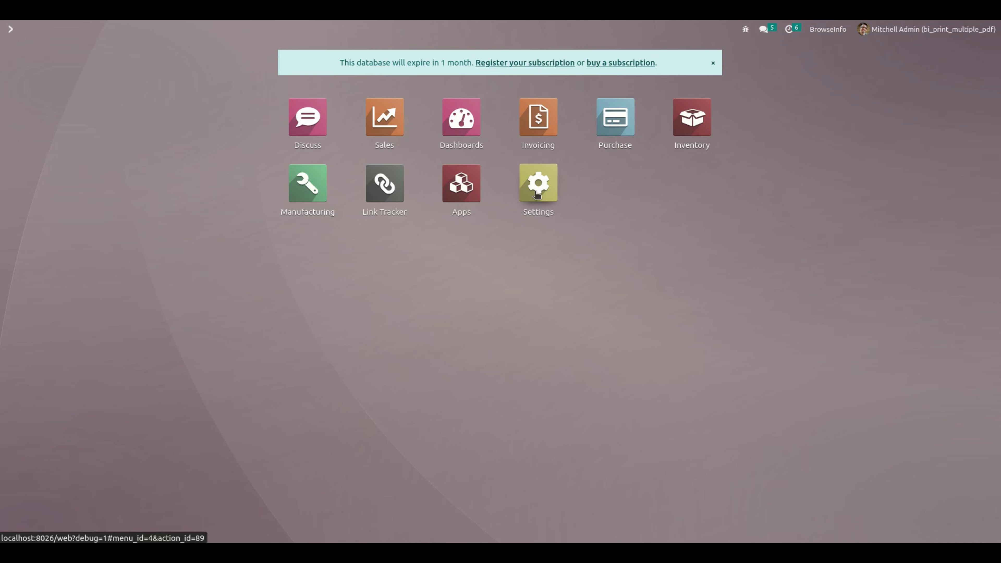
- Open the technical list of report actions in Settings
click(535, 191)
click(272, 30)
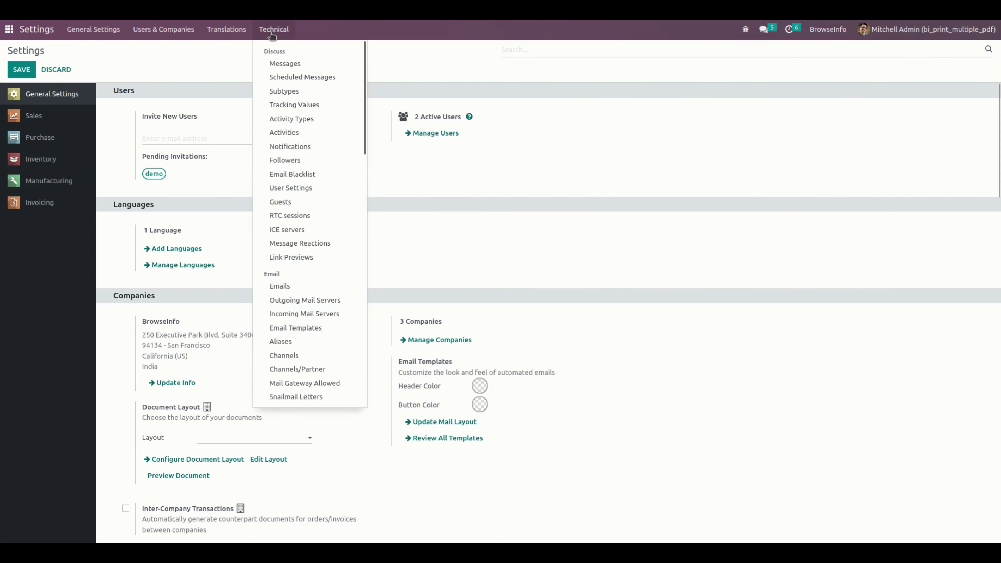
scroll(304, 352, down, 10)
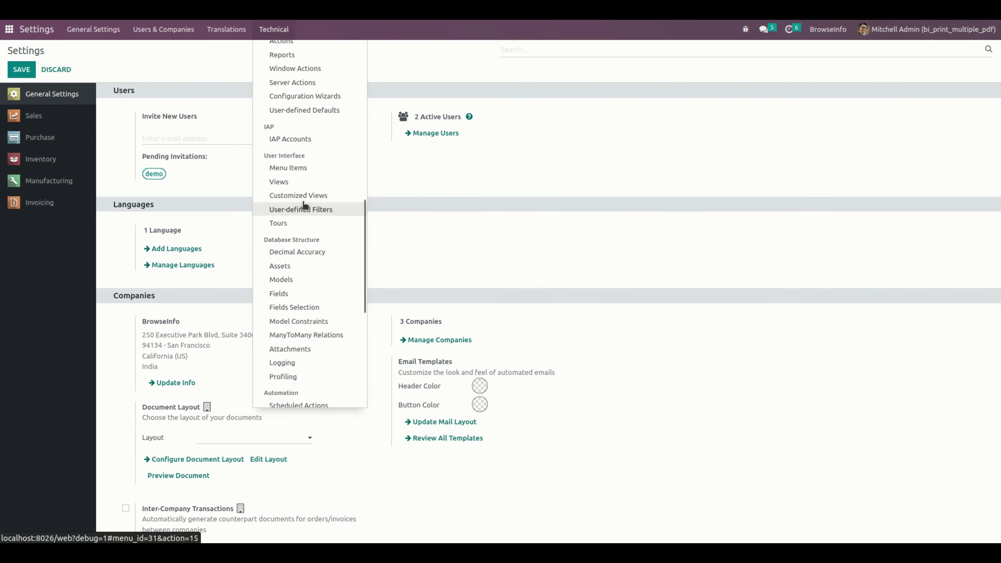
scroll(305, 277, down, 6)
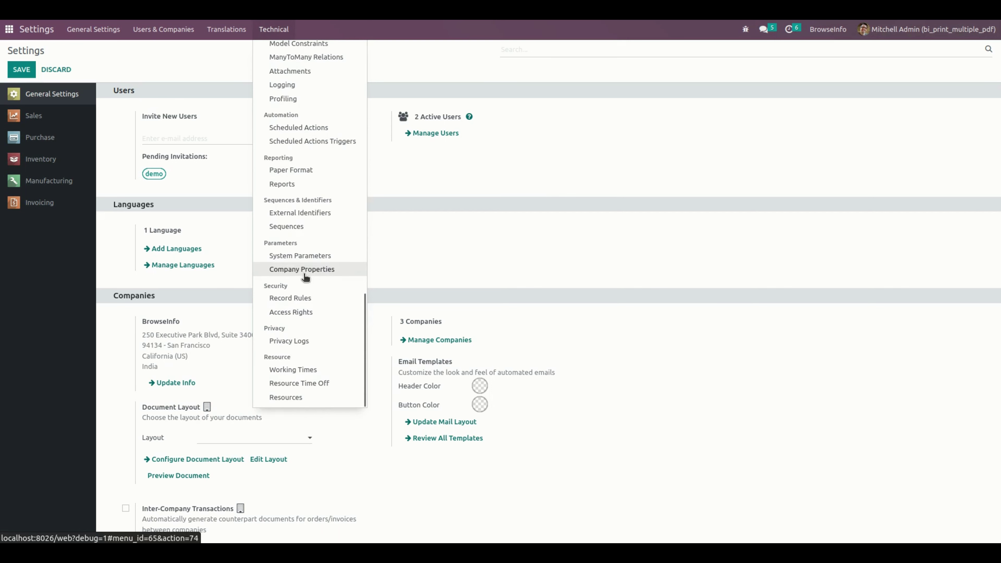
scroll(305, 277, up, 10)
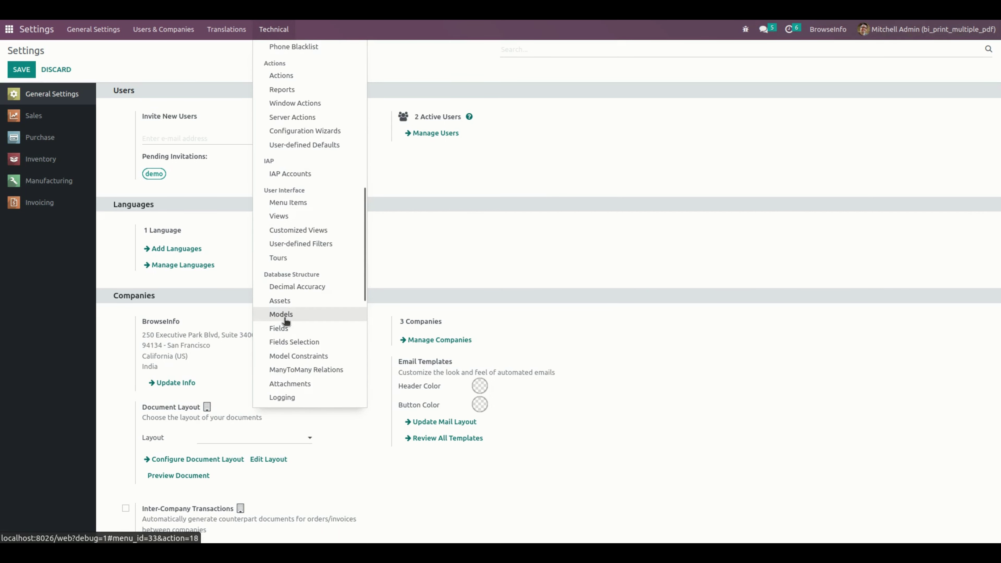
scroll(326, 185, up, 5)
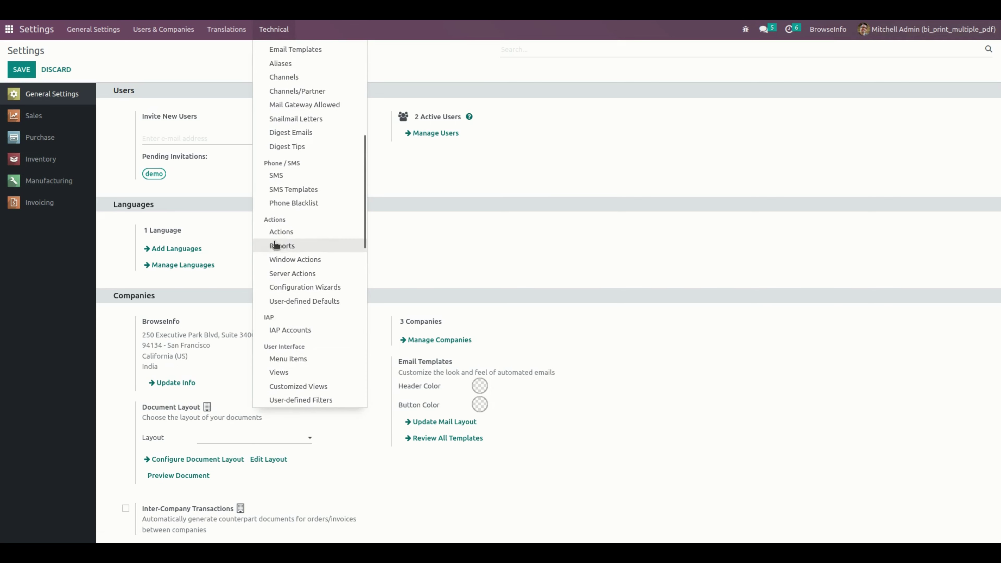
click(276, 246)
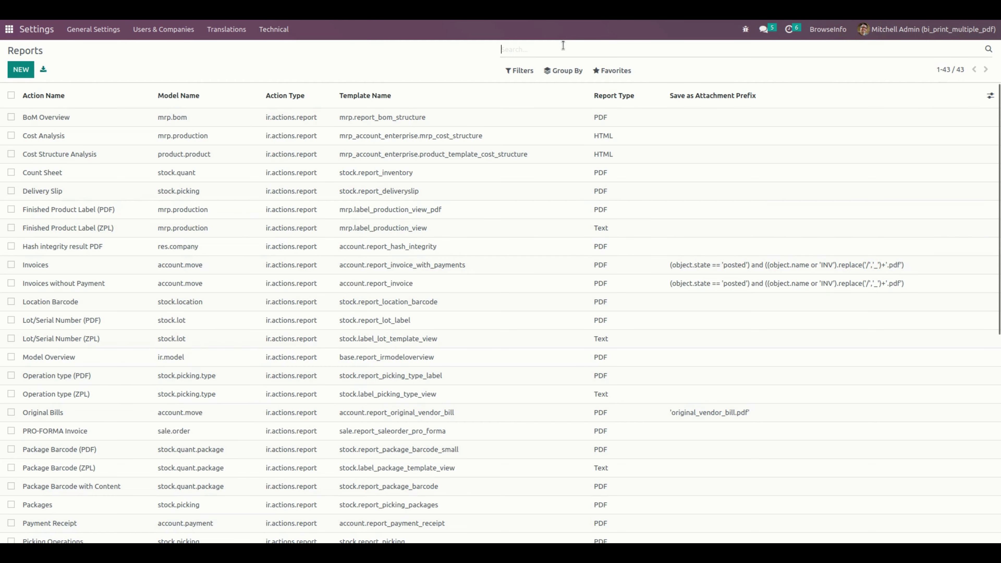
- Search the reports for "quo" and open the Quotation / Order report
text(qu)
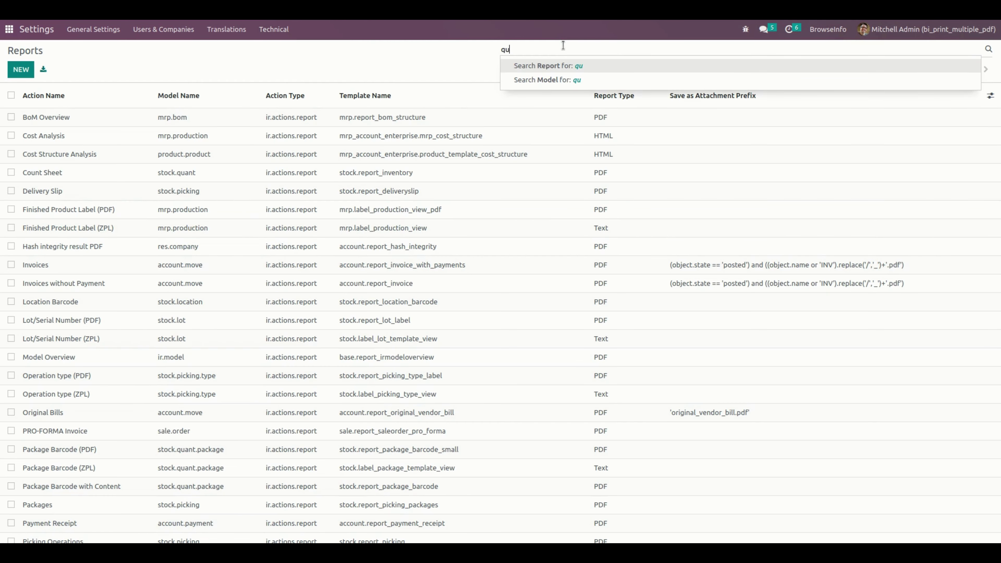
text(o)
key(Return)
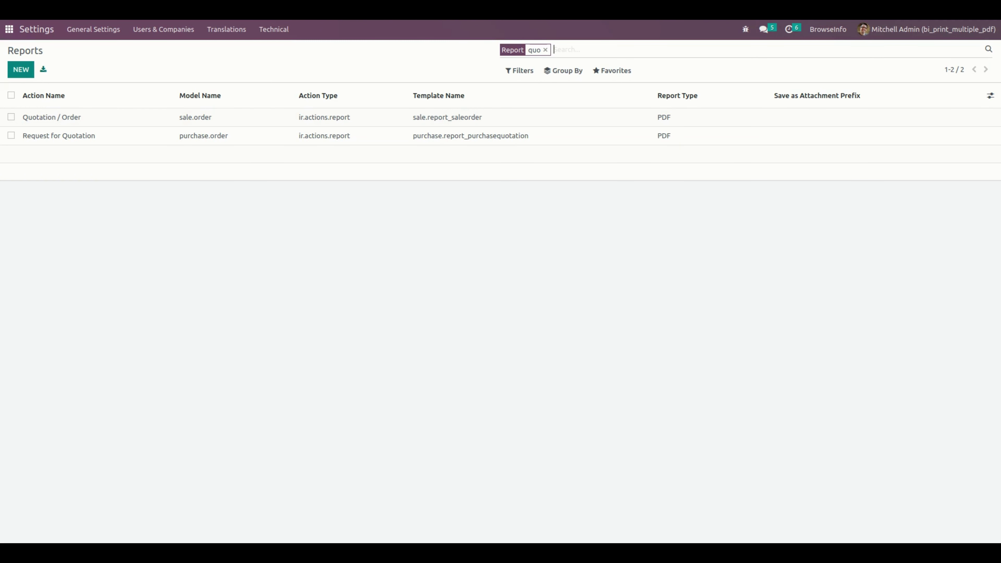
click(210, 119)
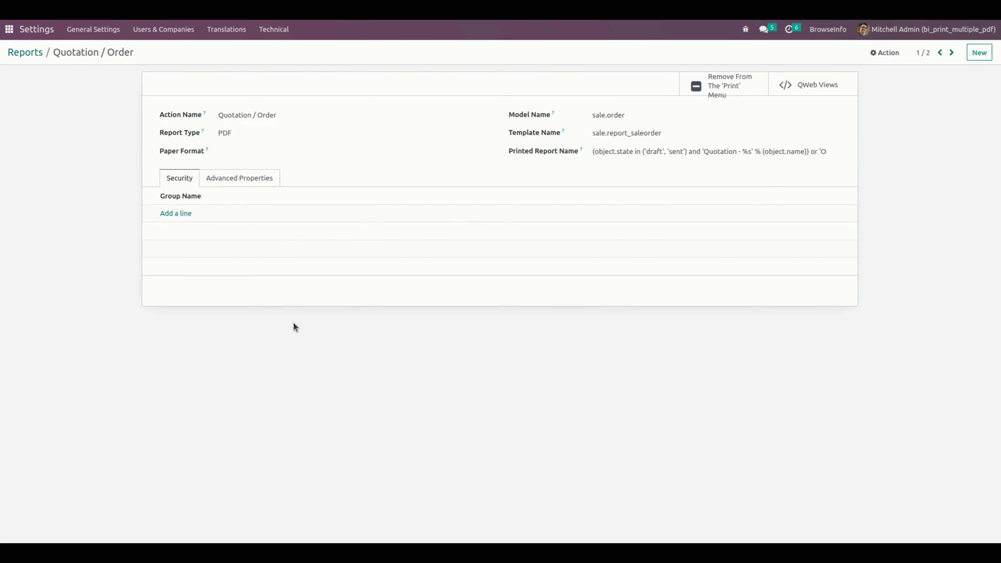
- Enable Separate PDF in the advanced properties of the Quotation / Order report
click(262, 182)
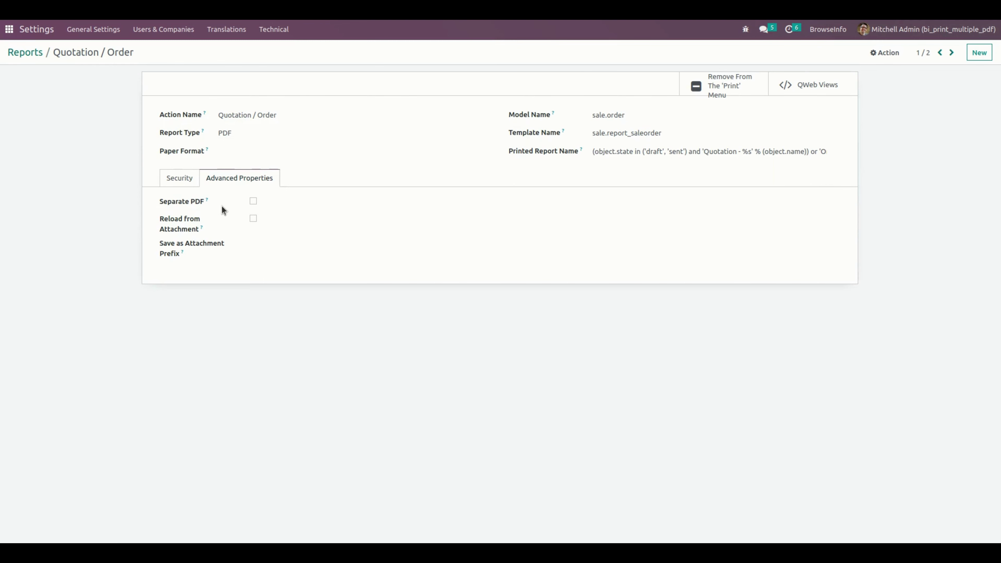
click(253, 202)
click(145, 52)
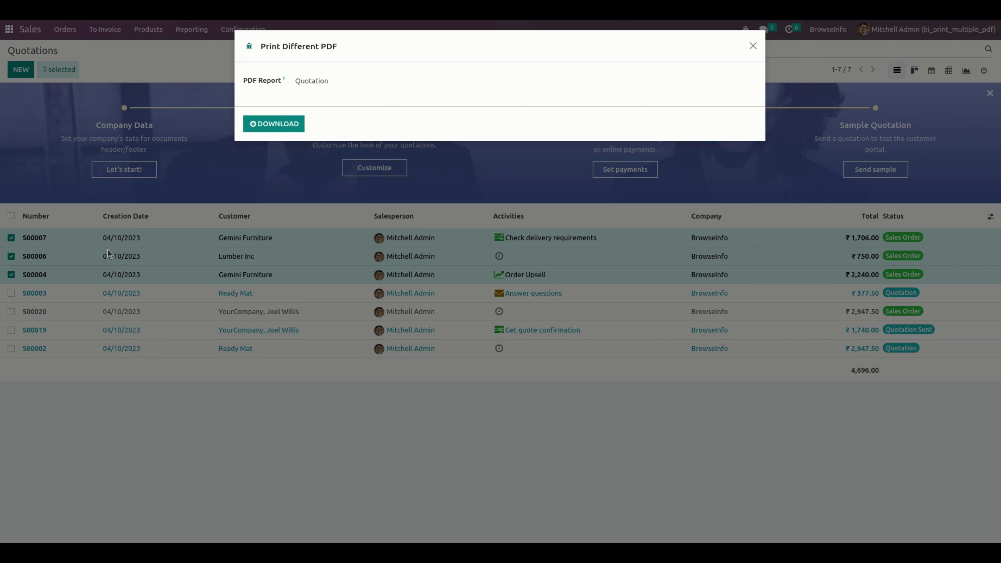
- Generate the Quotation PDFs for the selected quotations in Sales and download Sale_quotation_multiple_pdf.zip
click(276, 126)
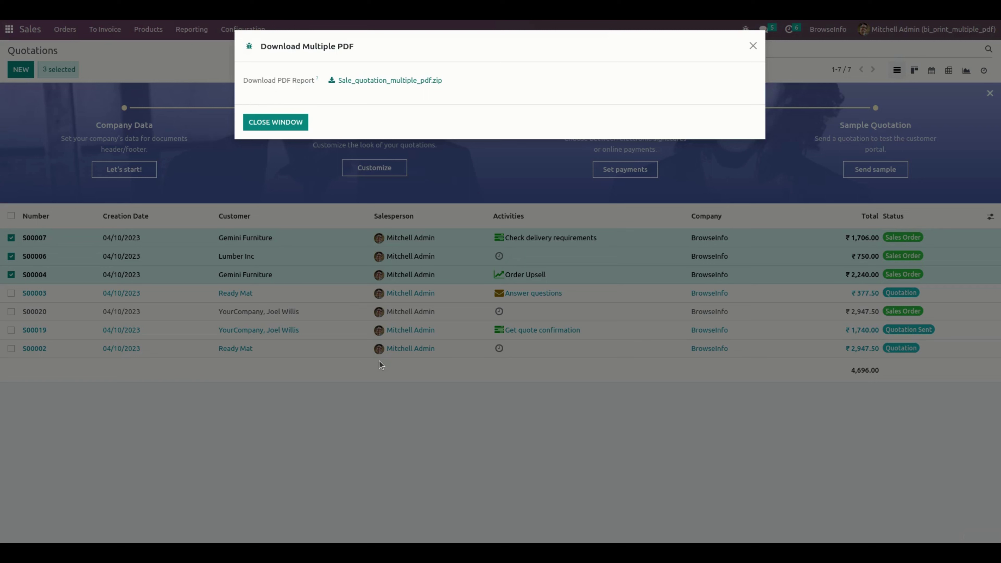
click(390, 83)
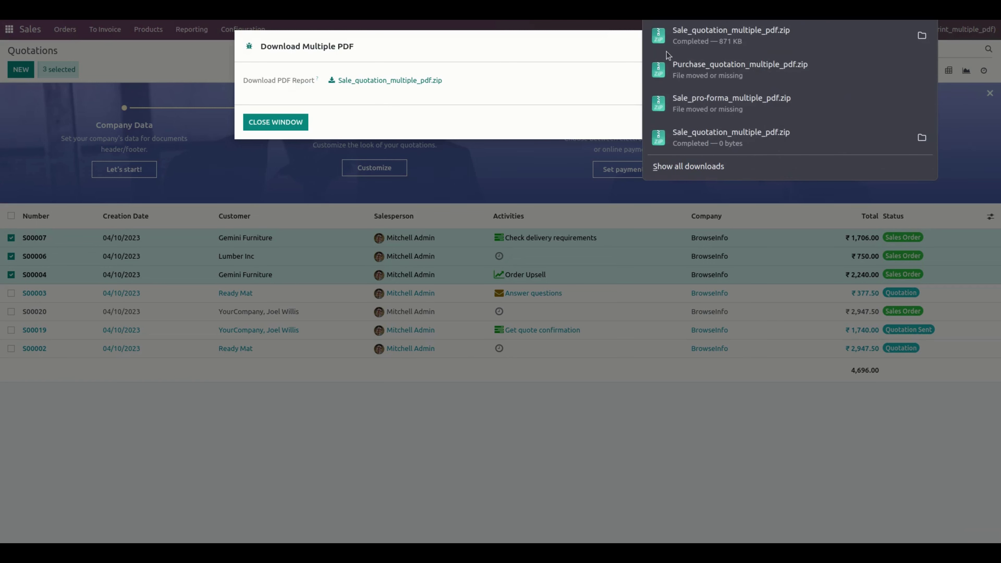
click(262, 497)
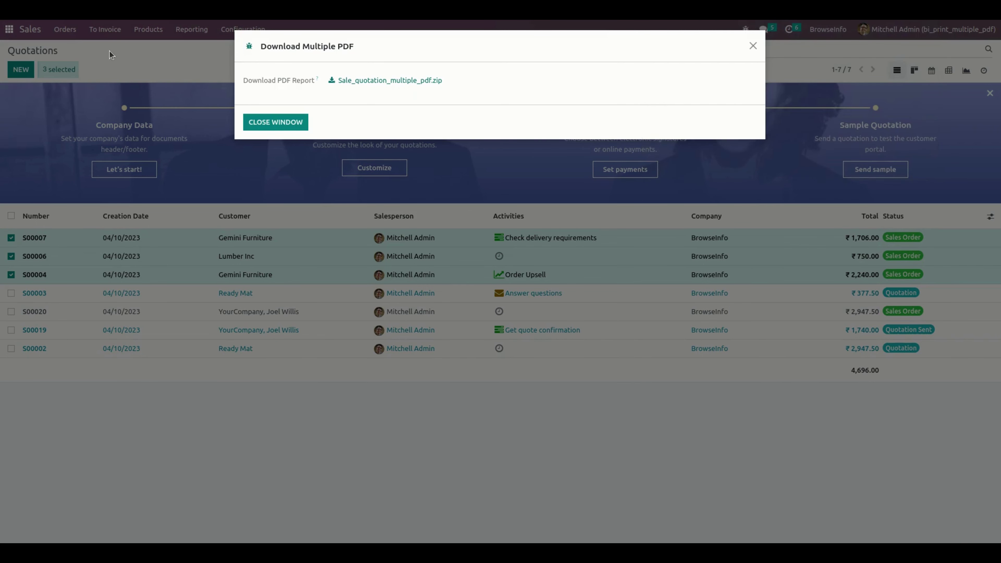
- Switch to the file manager, open Sale_quotation_multiple_pdf.zip and extract all its files into the Downloads folder
click(4, 68)
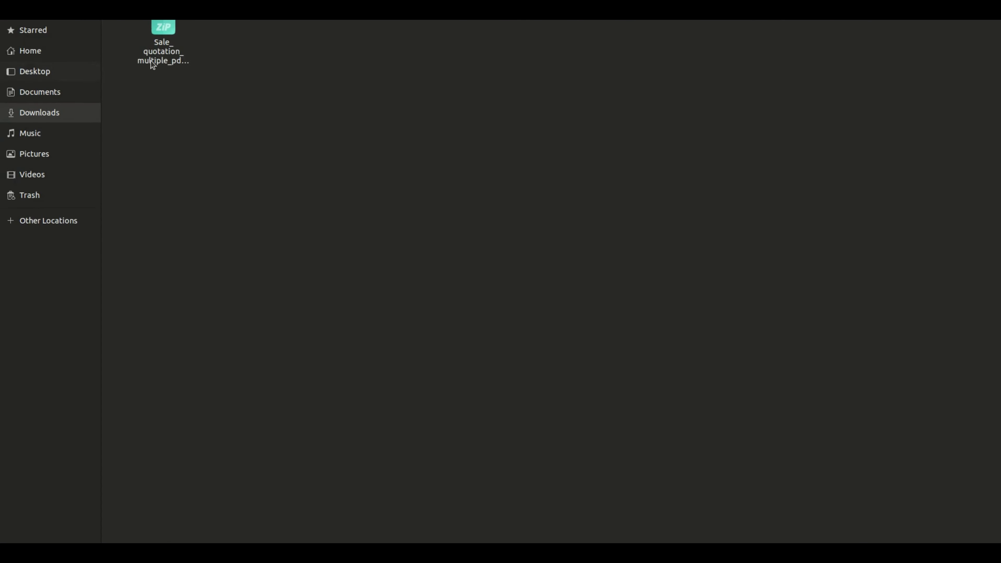
click(173, 44)
double_click(173, 44)
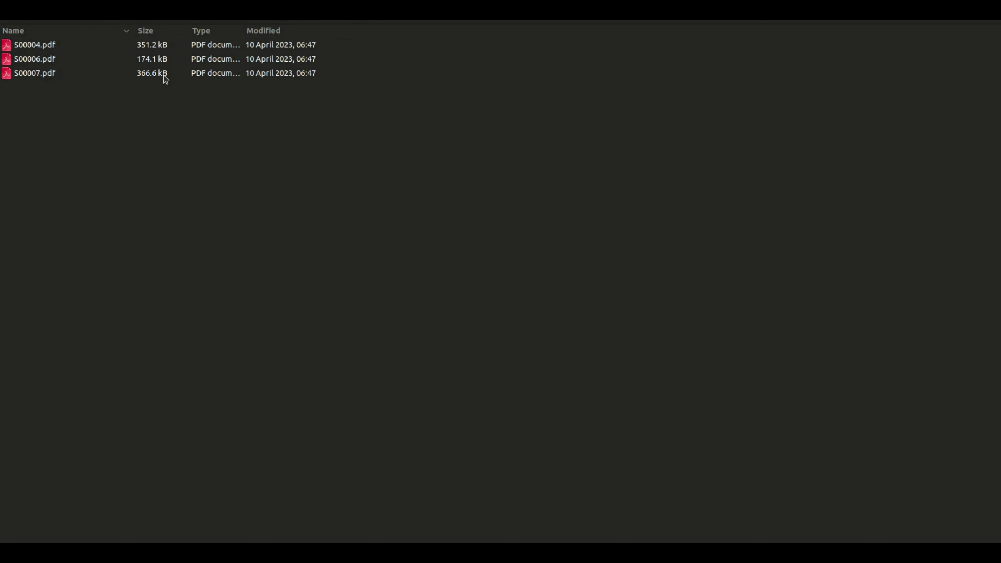
key(ctrl+e)
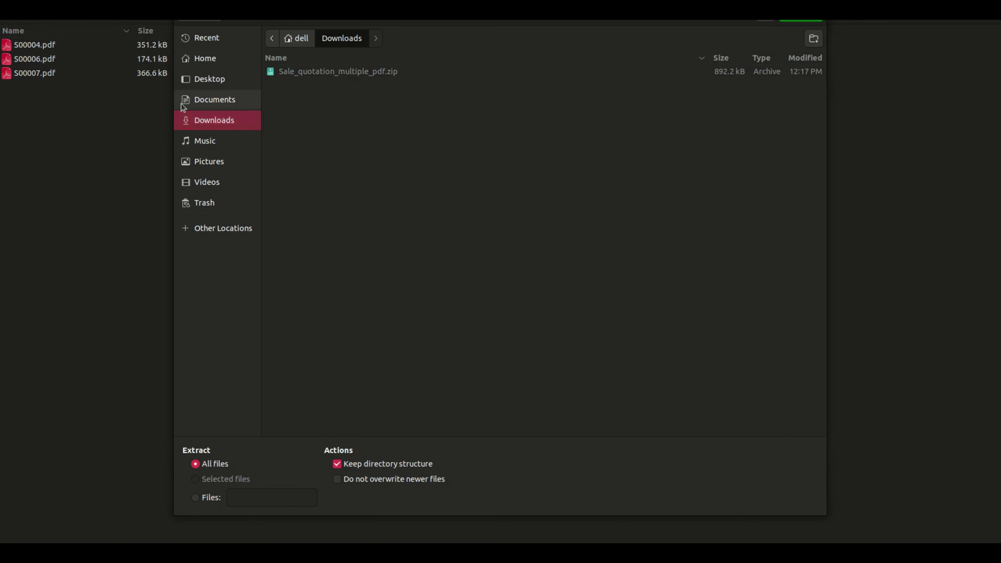
click(801, 16)
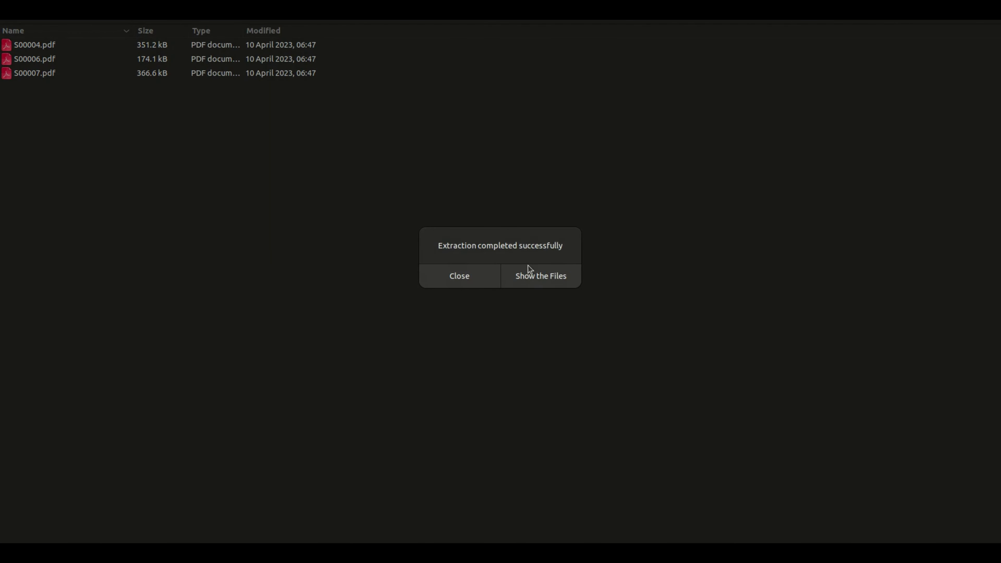
click(479, 282)
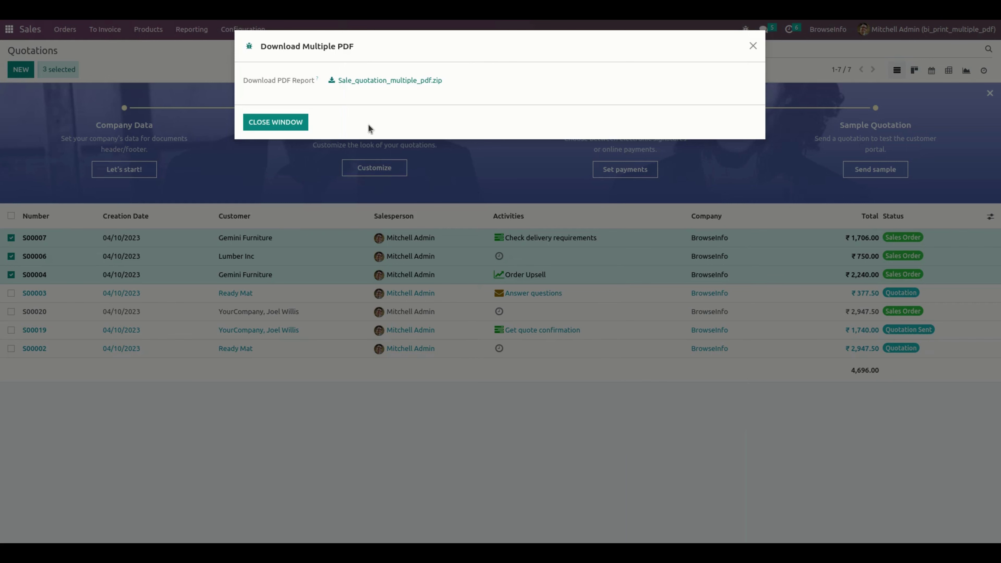
- Close the finished download dialog, select the first two quotations, and start Print Different PDF with the PRO-FORMA report
click(753, 45)
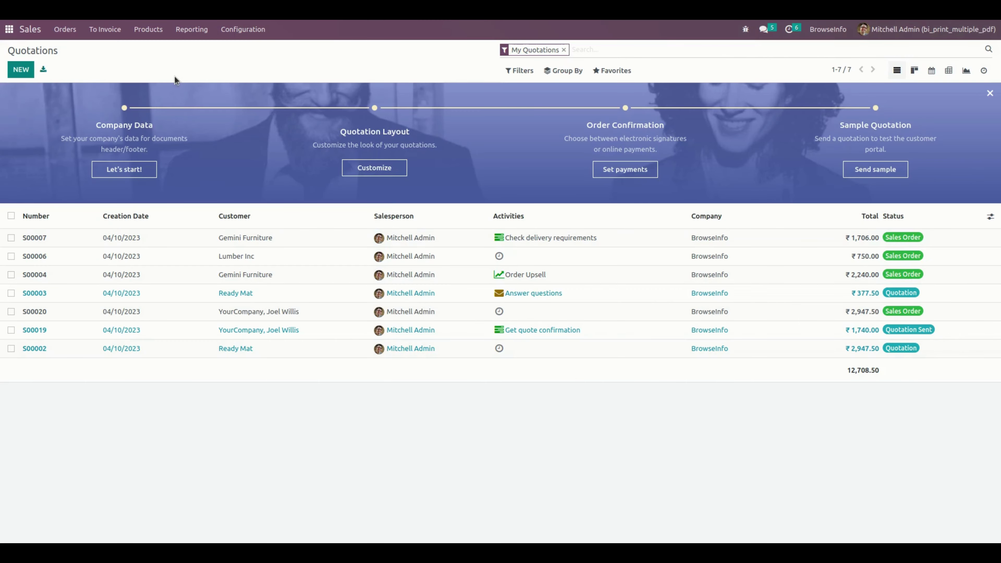
click(11, 238)
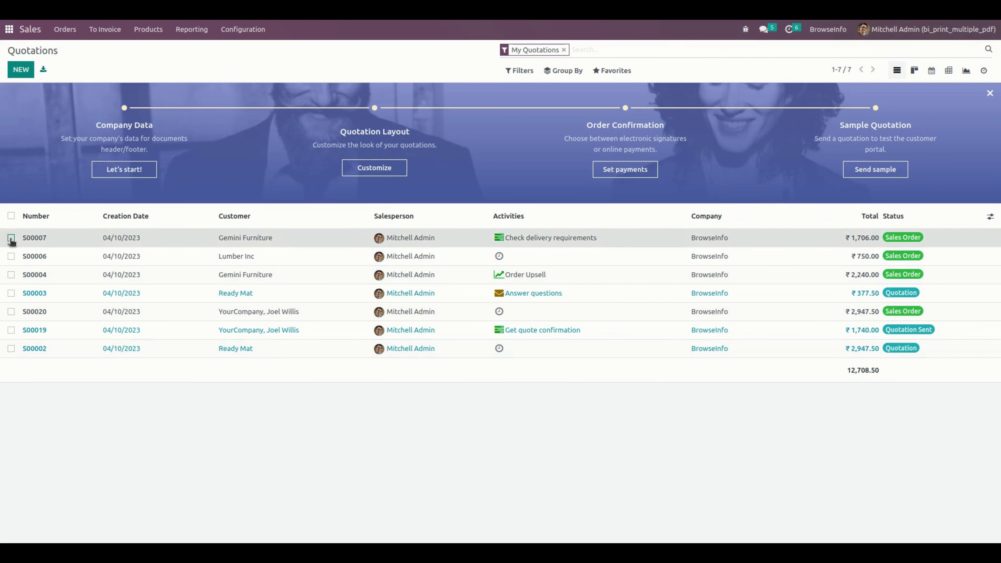
click(11, 257)
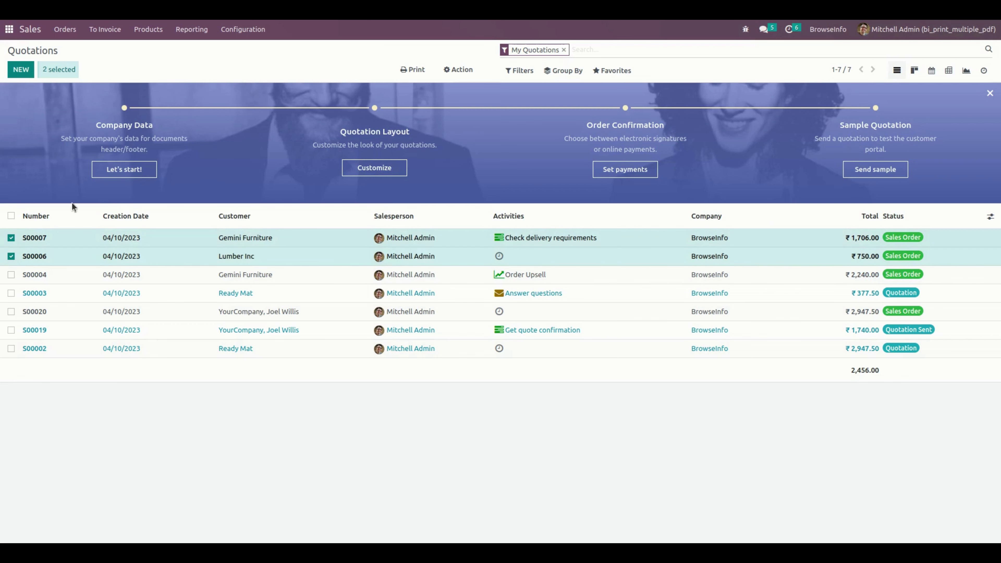
click(463, 69)
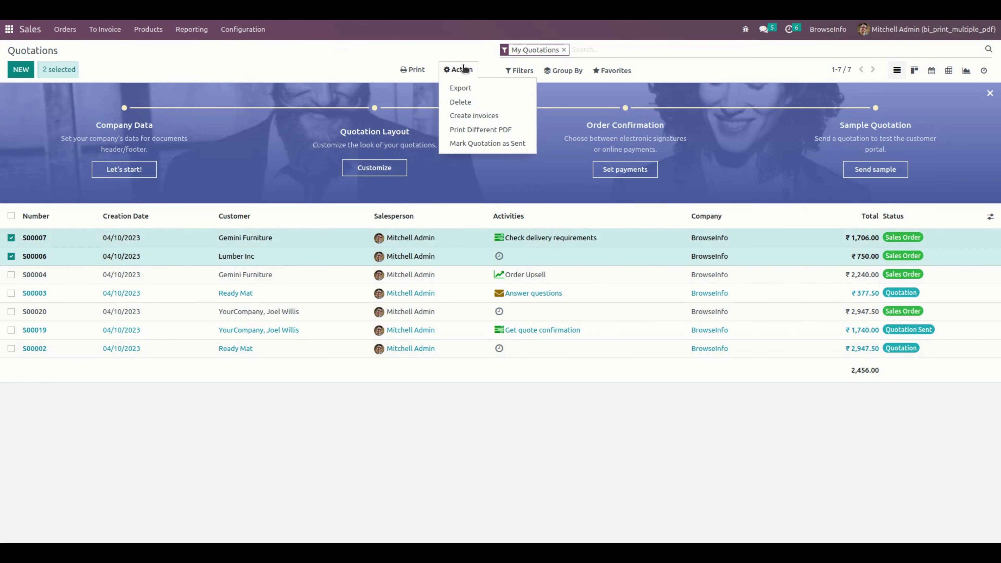
click(475, 130)
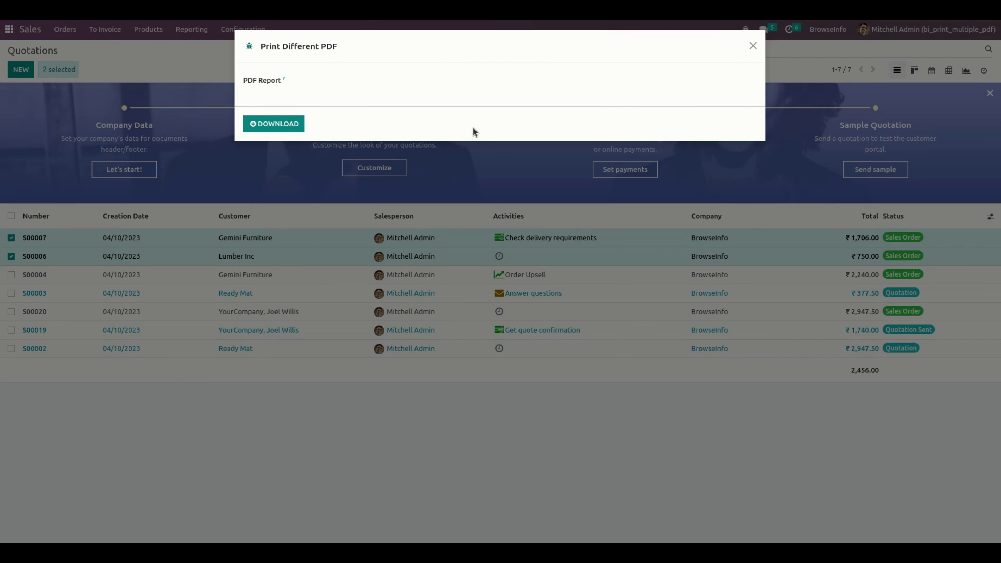
click(380, 82)
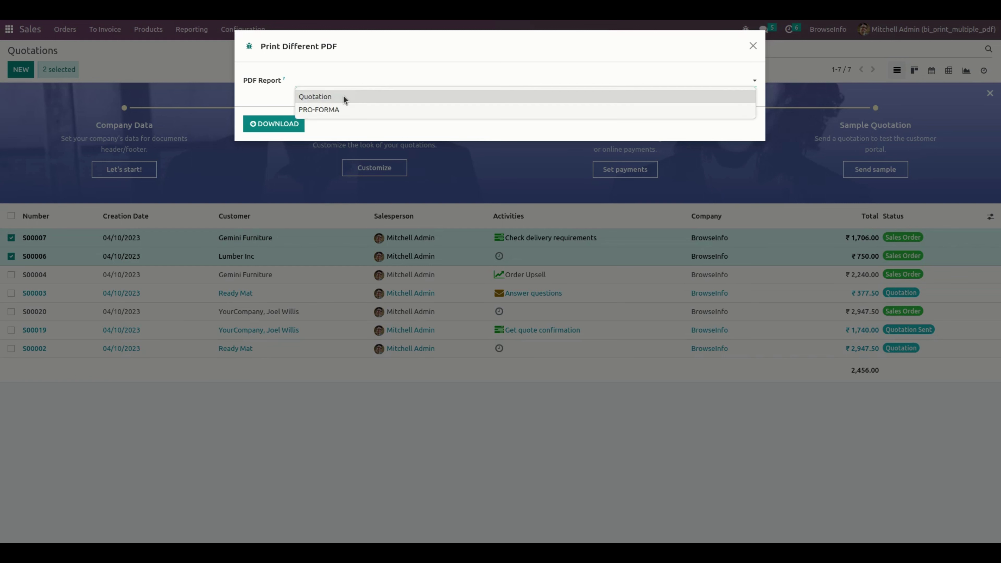
click(330, 114)
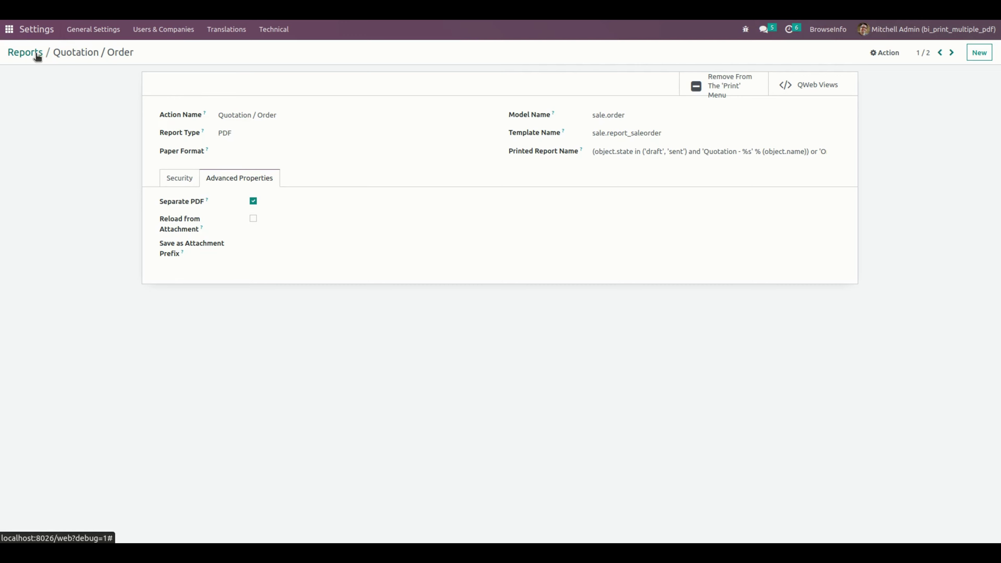
- Return to the Reports list in Settings, clear the "quo" filter and open the PRO-FORMA Invoice report
click(35, 52)
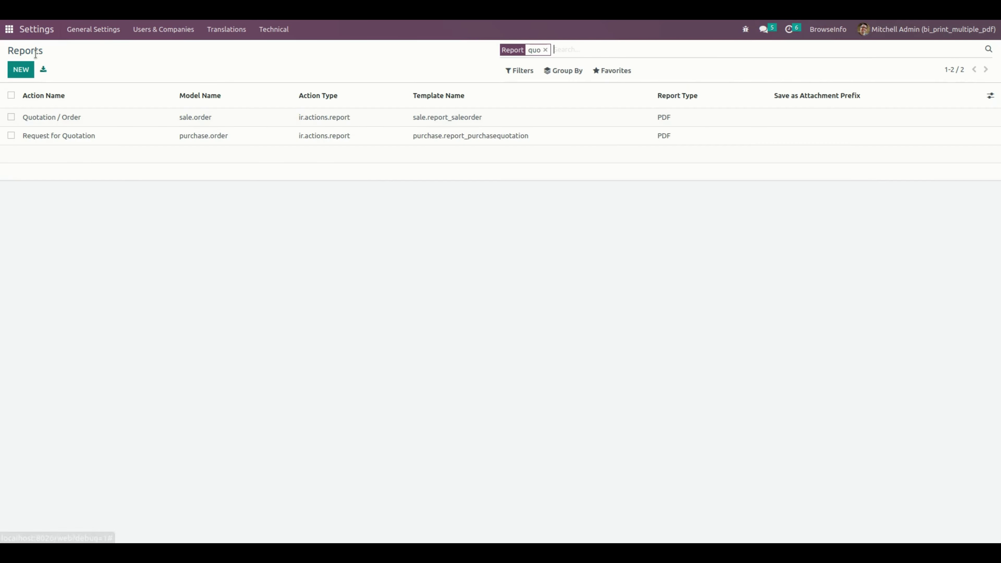
click(545, 50)
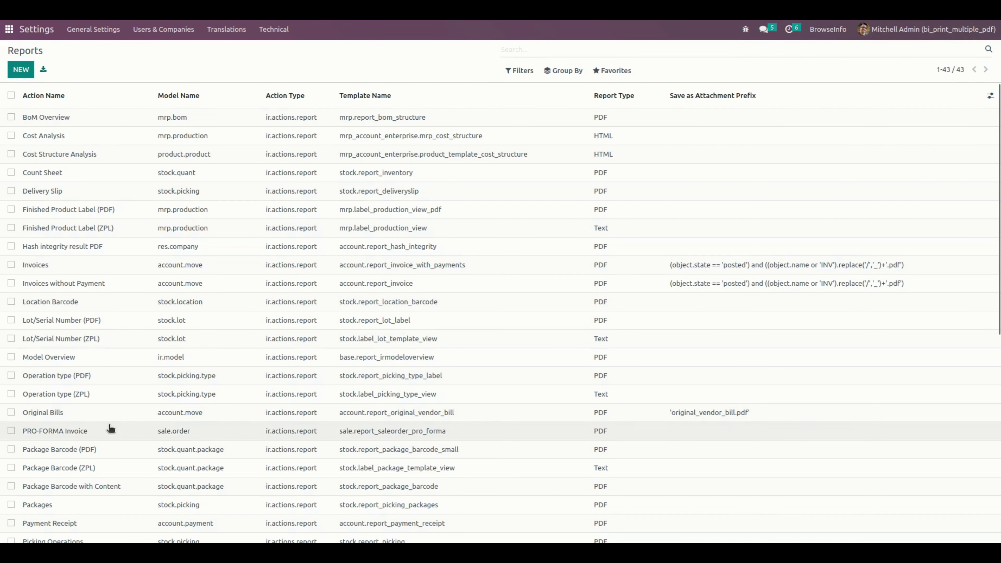
click(110, 433)
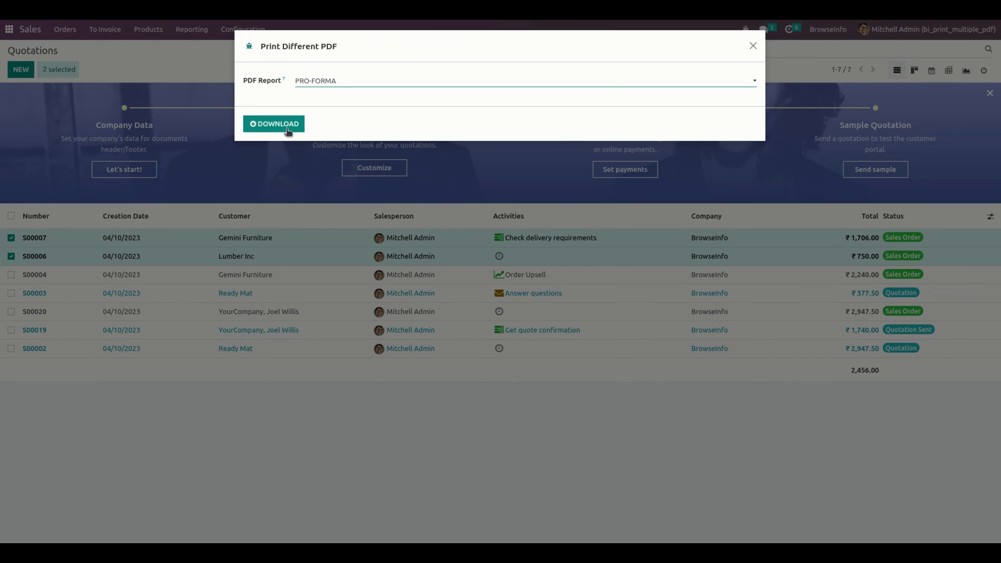
- Generate the PRO-FORMA PDFs for the two selected quotations, download Sale_pro-forma_multiple_pdf.zip and show the Downloads folder
click(286, 128)
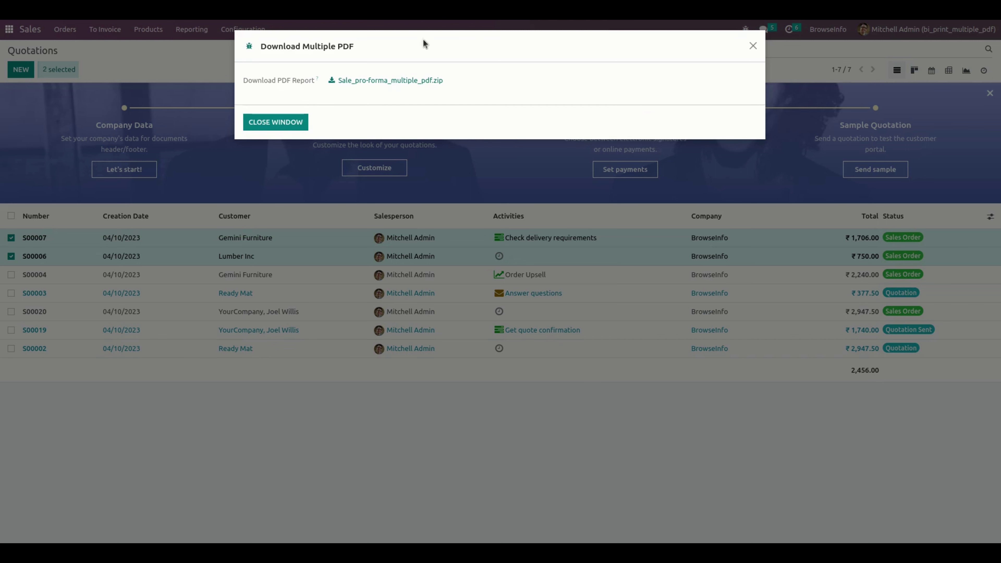
click(422, 87)
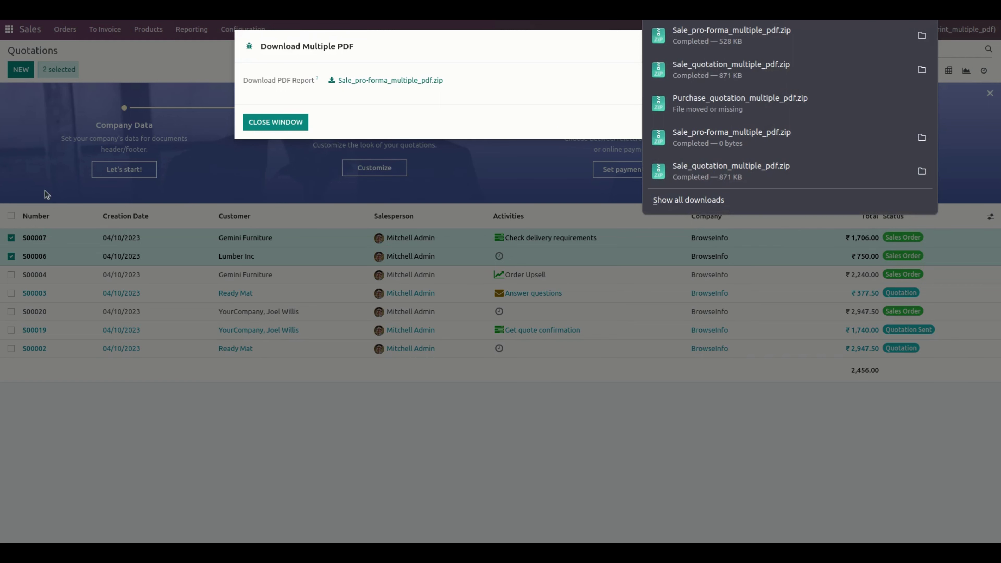
click(1, 68)
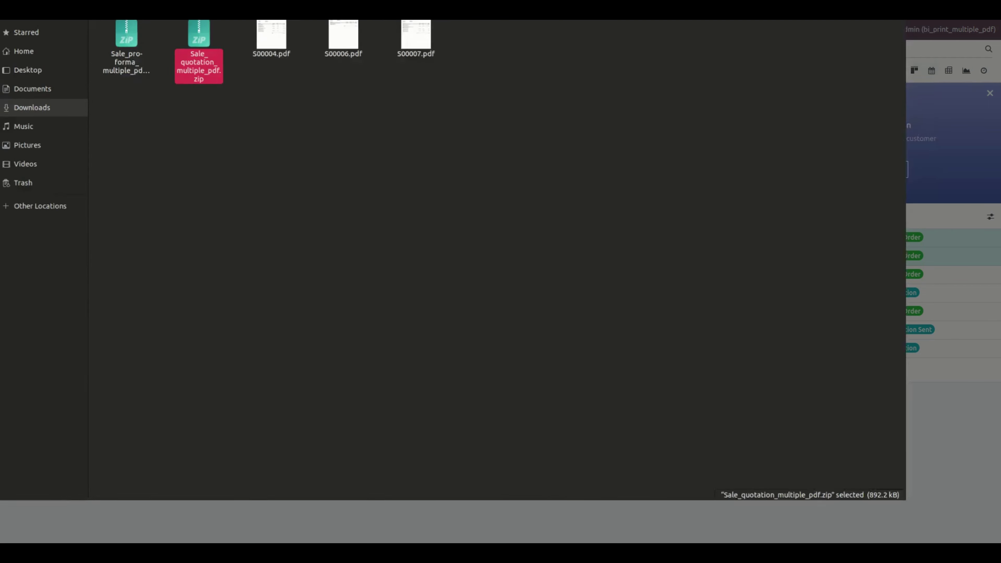
- Open Sale_pro-forma_multiple_pdf.zip to examine the PDFs inside, close the archive and return to Odoo
double_click(148, 66)
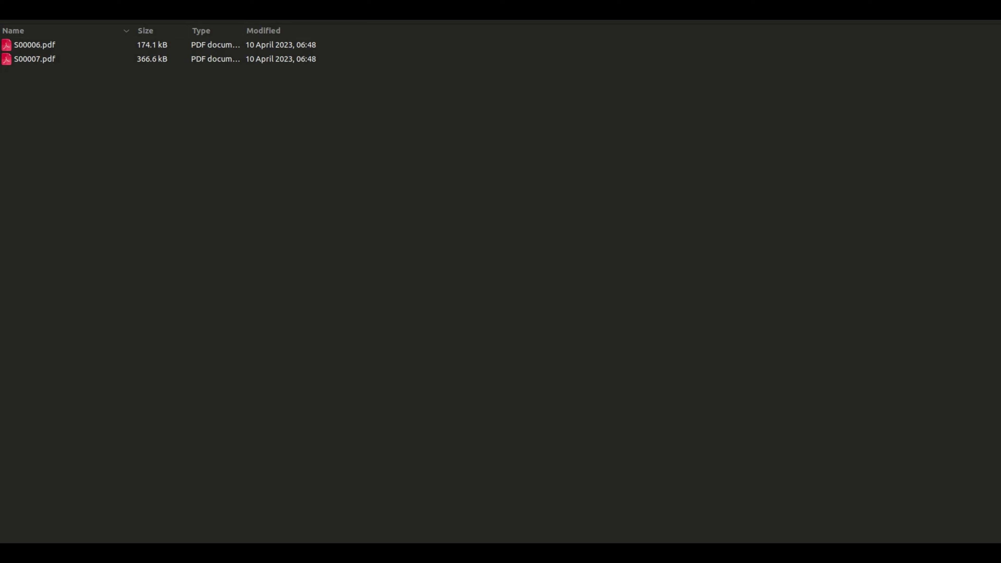
key(alt+F4)
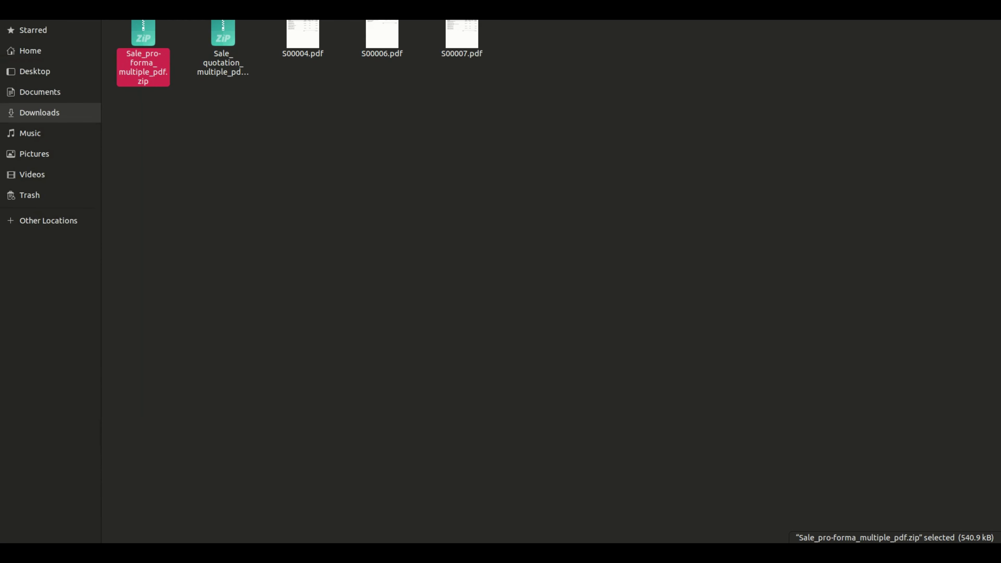
key(super+h)
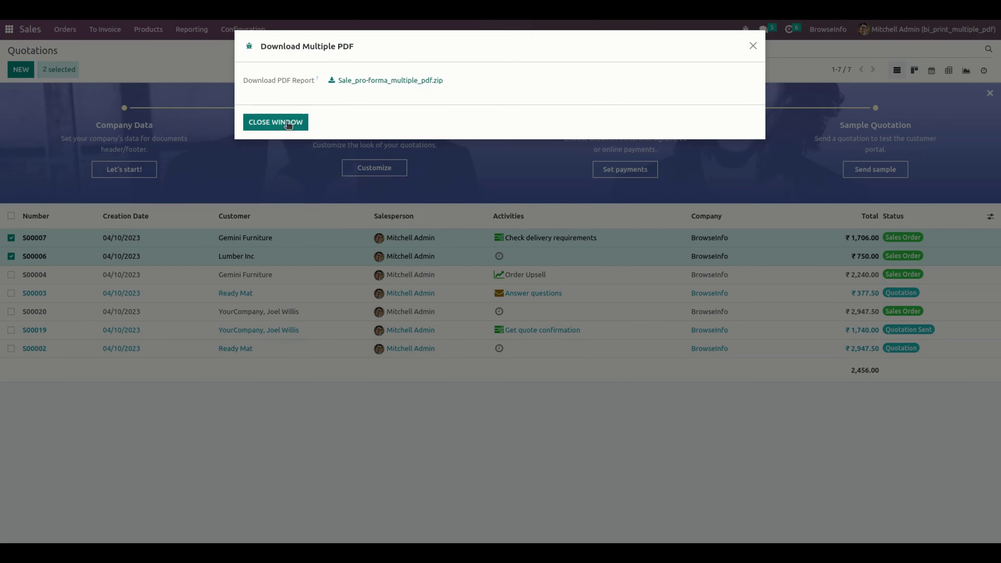
- Close the finished PRO-FORMA download dialog and open the Purchase app
click(288, 124)
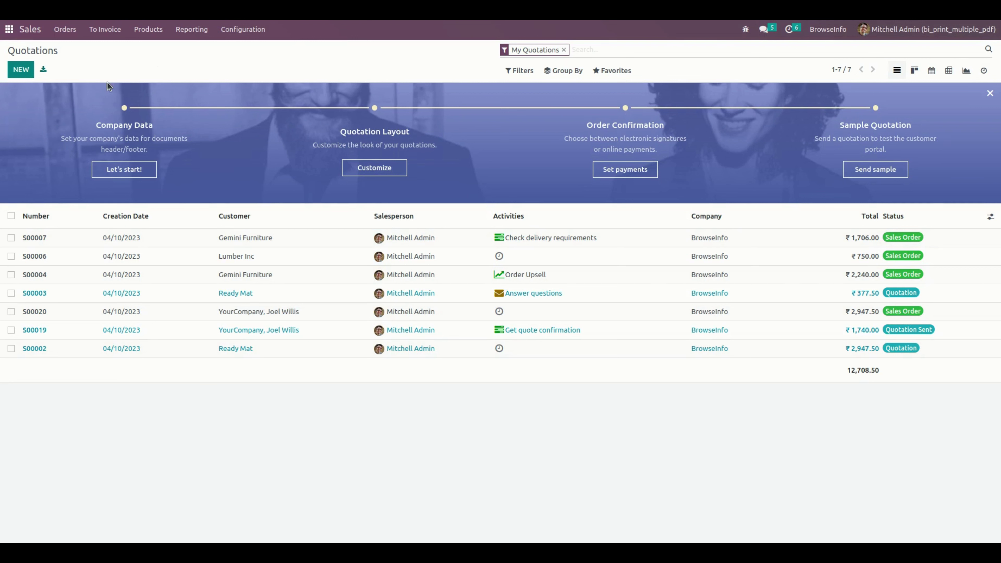
click(8, 29)
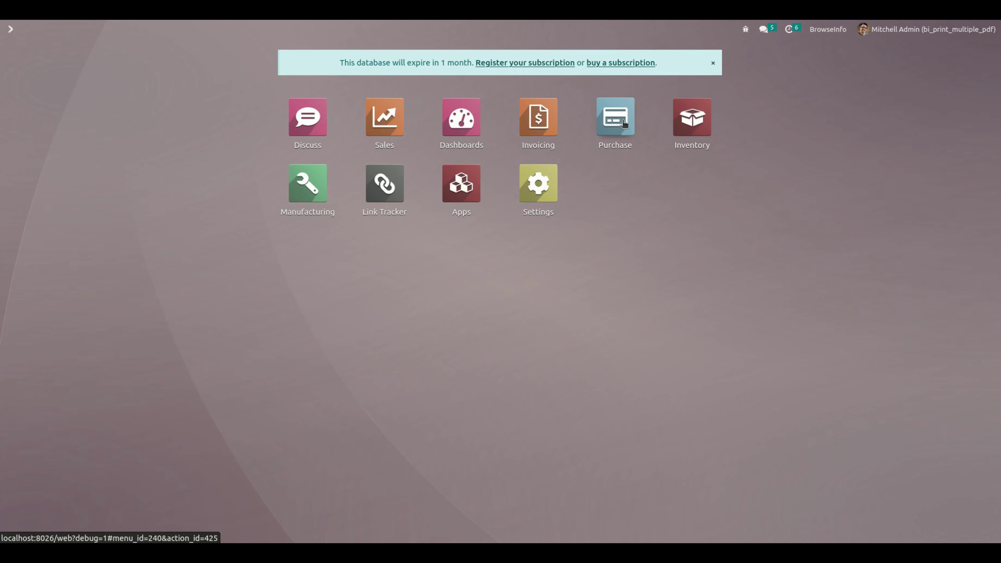
click(615, 119)
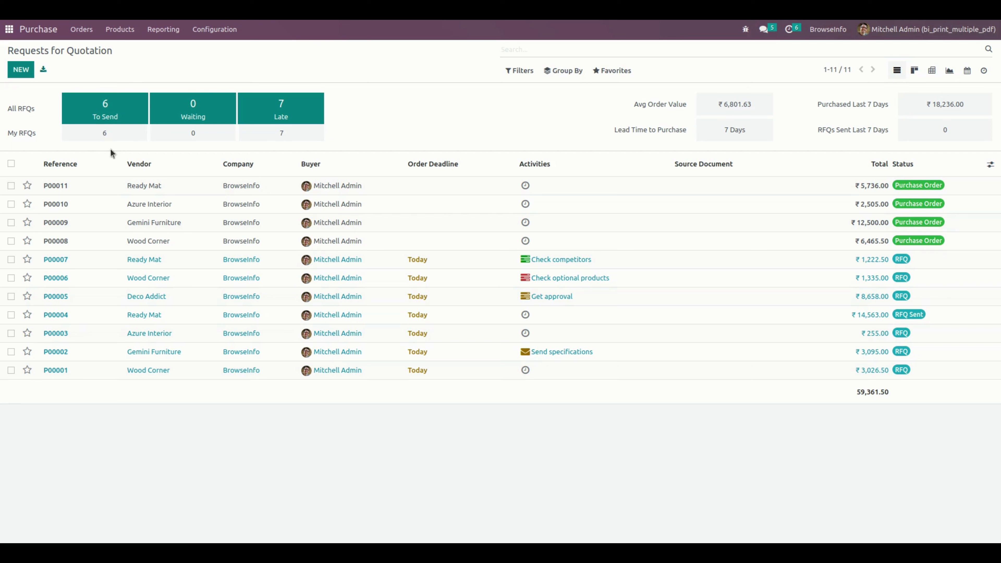
- Generate separate Request for Quotation PDFs for the first three purchase records with Print Different PDF and download Purchase_quotation_multiple_pdf.zip
click(11, 185)
click(11, 204)
click(11, 222)
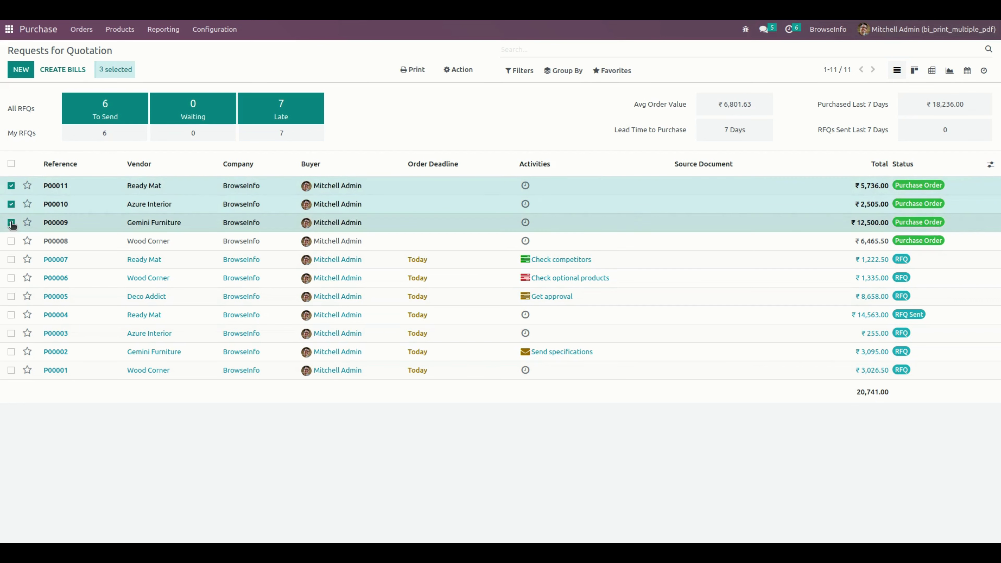
click(467, 71)
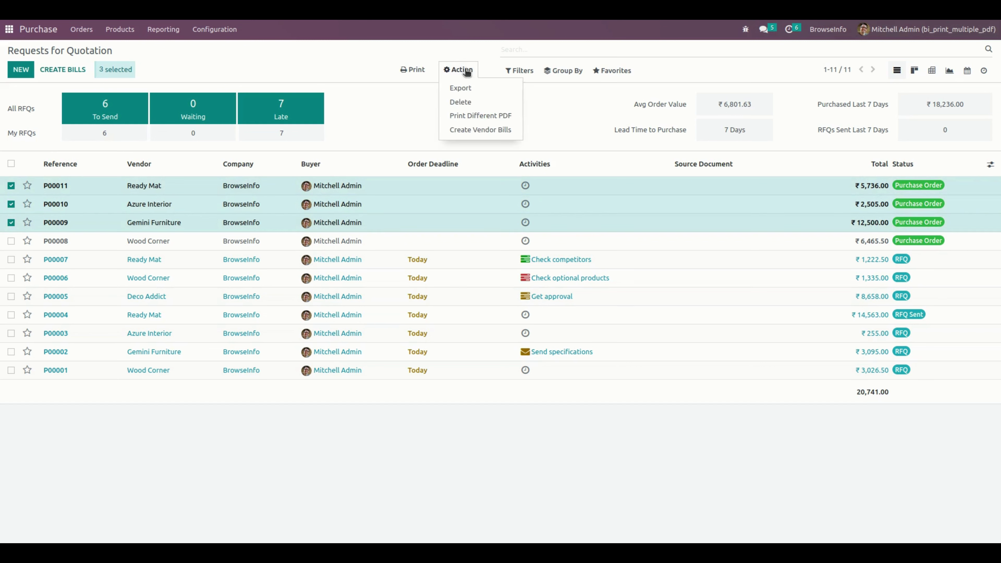
click(476, 116)
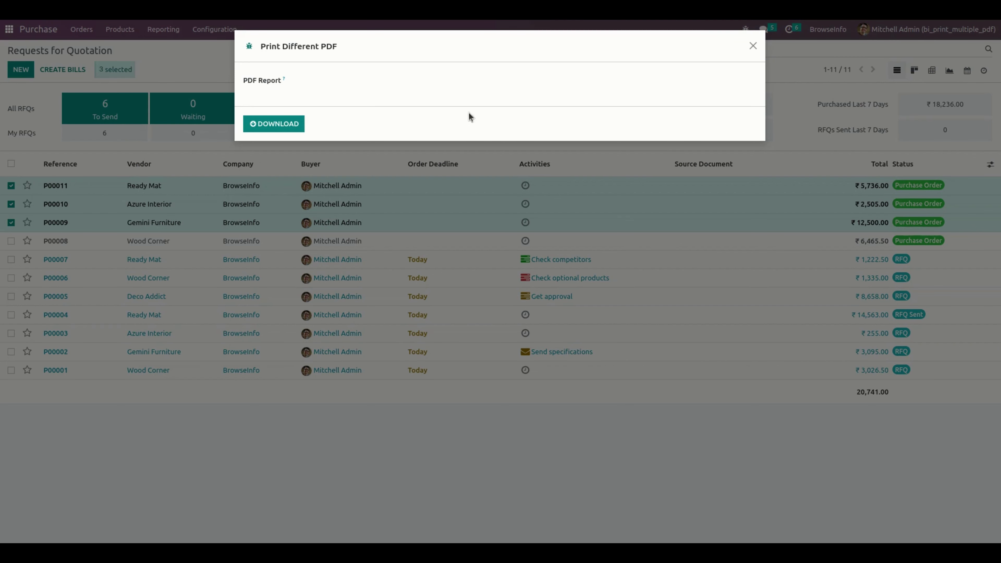
click(418, 83)
click(348, 107)
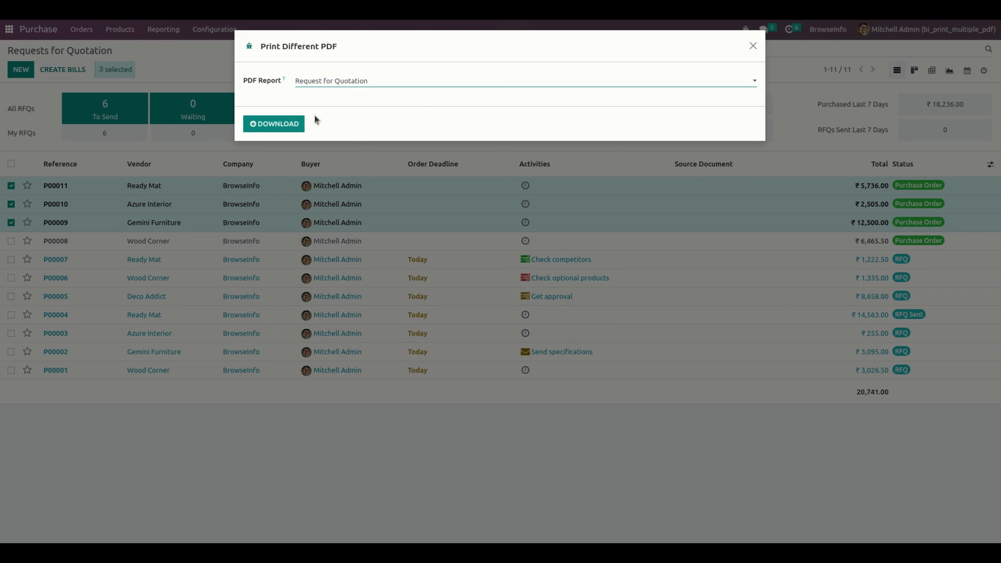
click(276, 125)
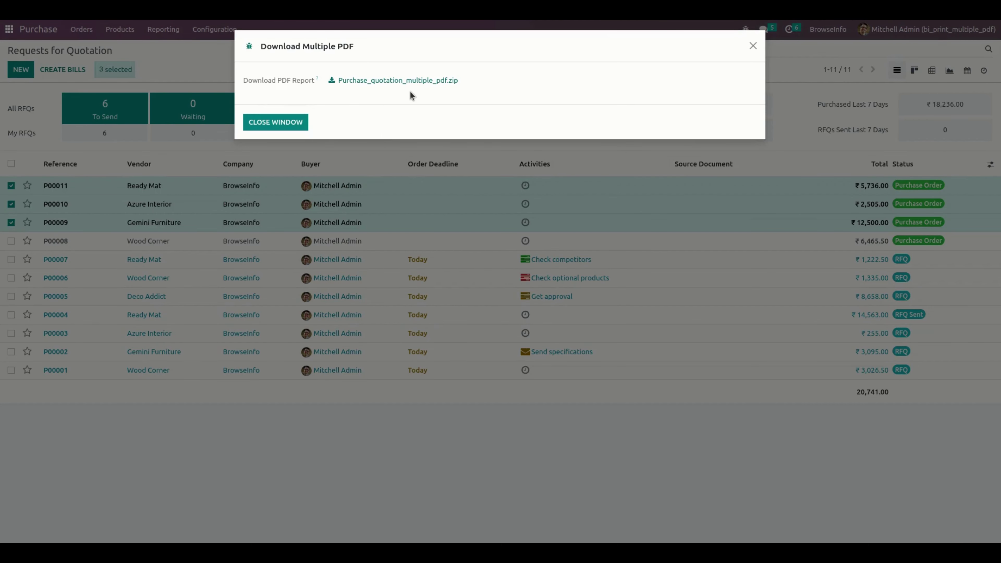
click(421, 80)
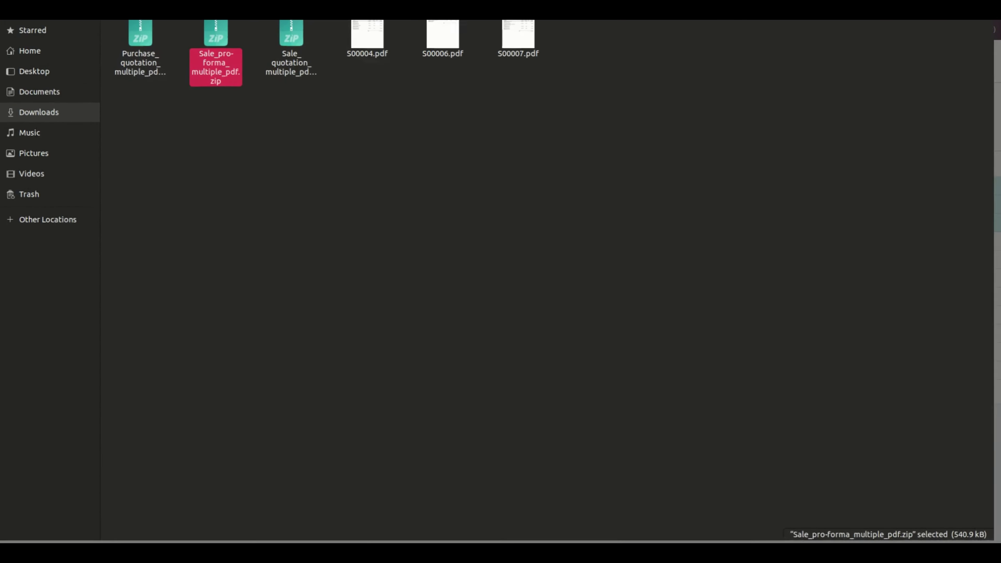
- Open Purchase_quotation_multiple_pdf.zip in the Downloads folder to examine its files, return to Odoo and close the download dialog
click(335, 253)
click(145, 55)
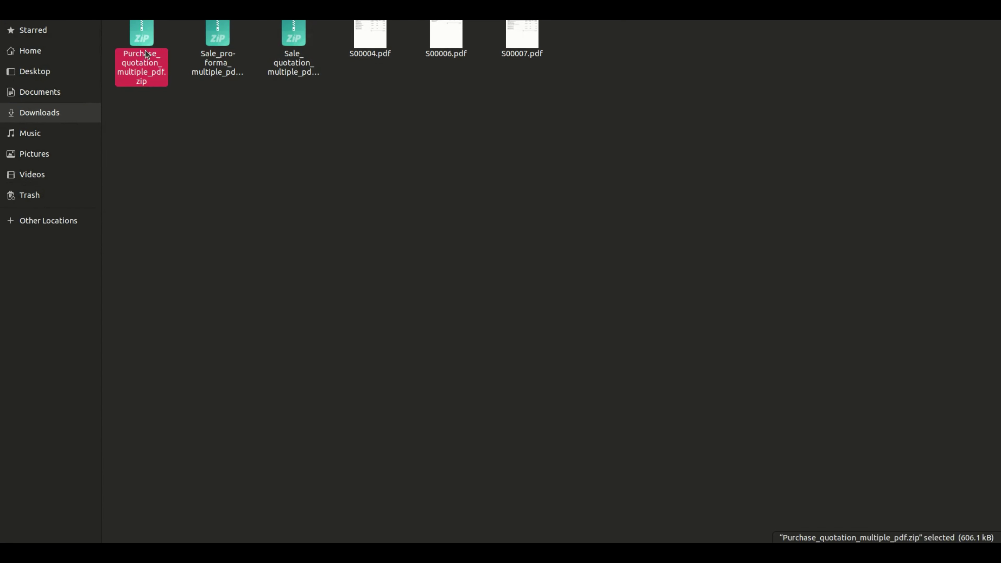
double_click(145, 55)
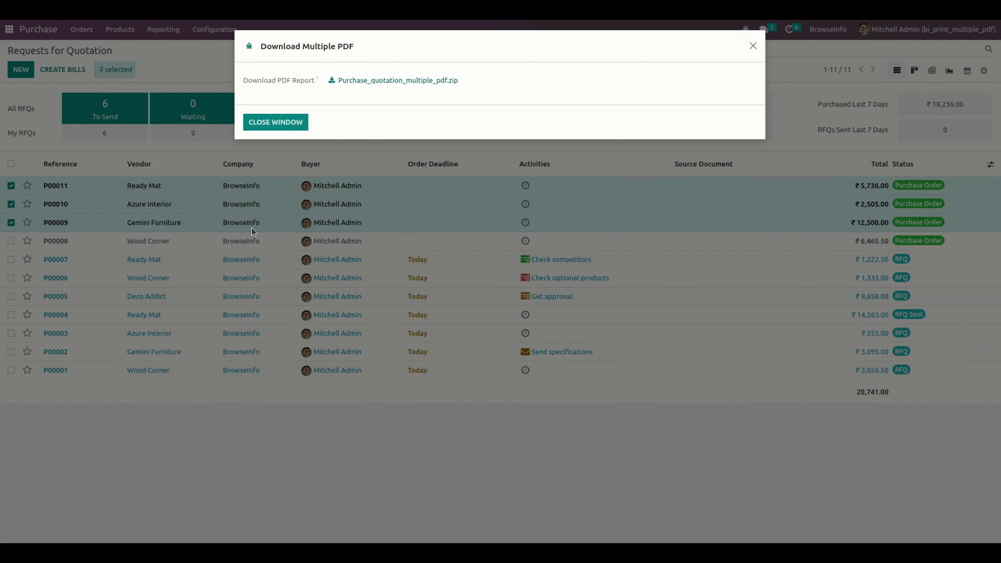
click(275, 122)
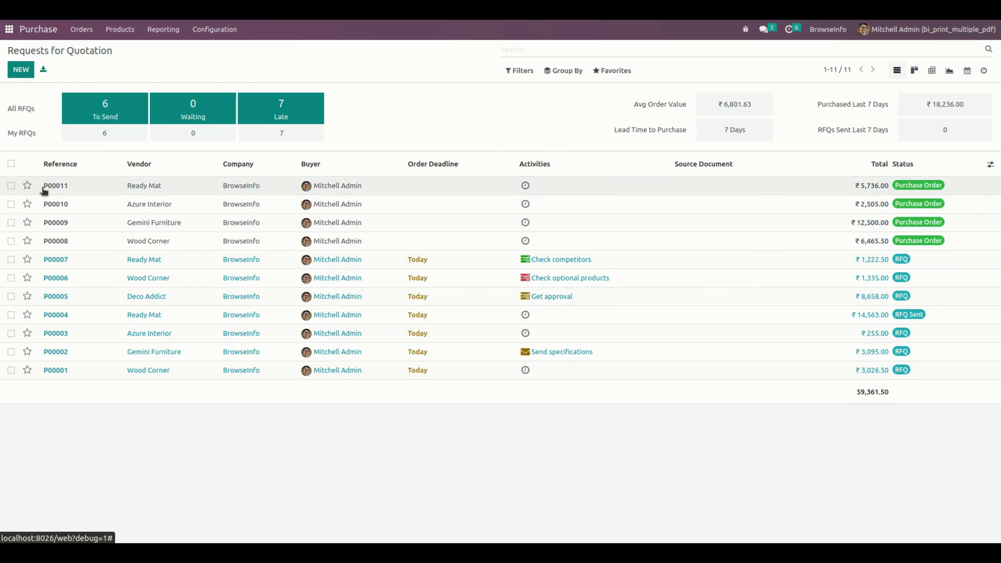
- Try to download the Purchase Order report for only the first purchase record with Print Different PDF, and dismiss the error
click(11, 186)
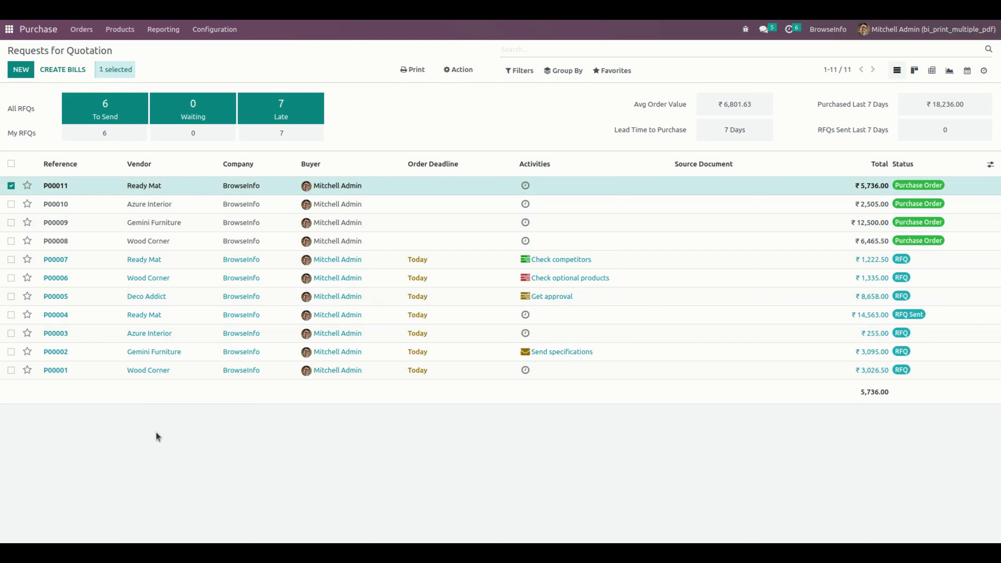
click(459, 72)
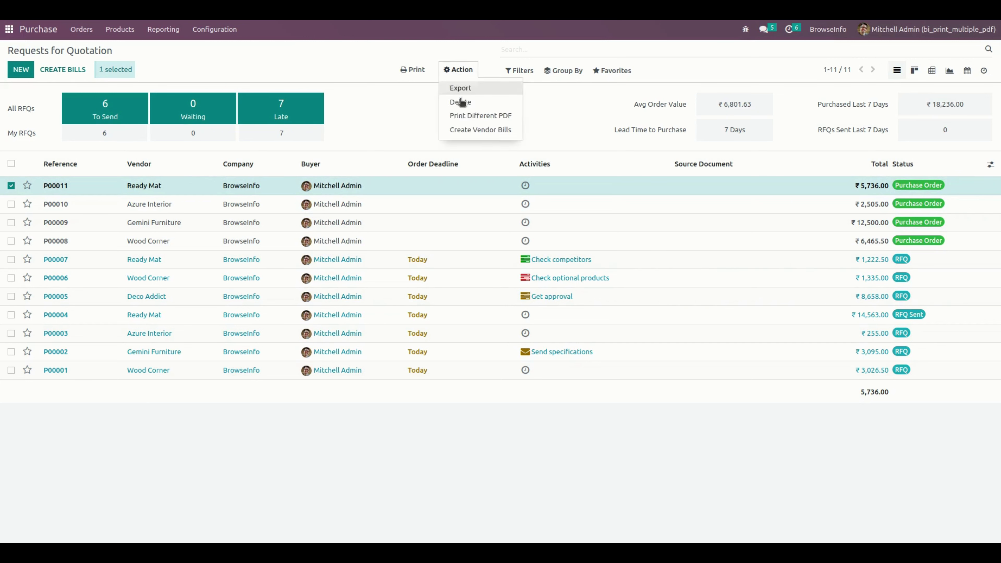
click(470, 117)
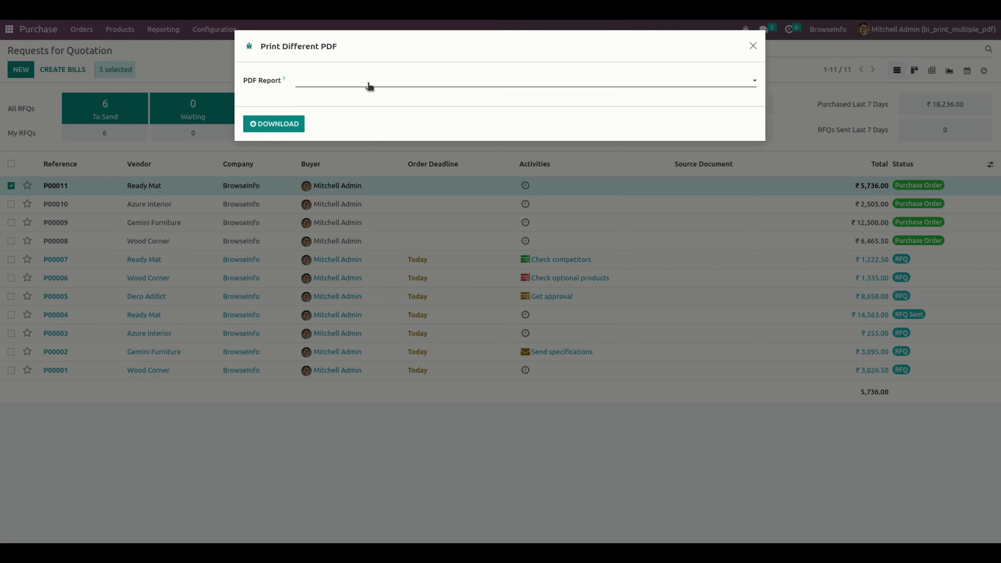
click(365, 83)
click(355, 95)
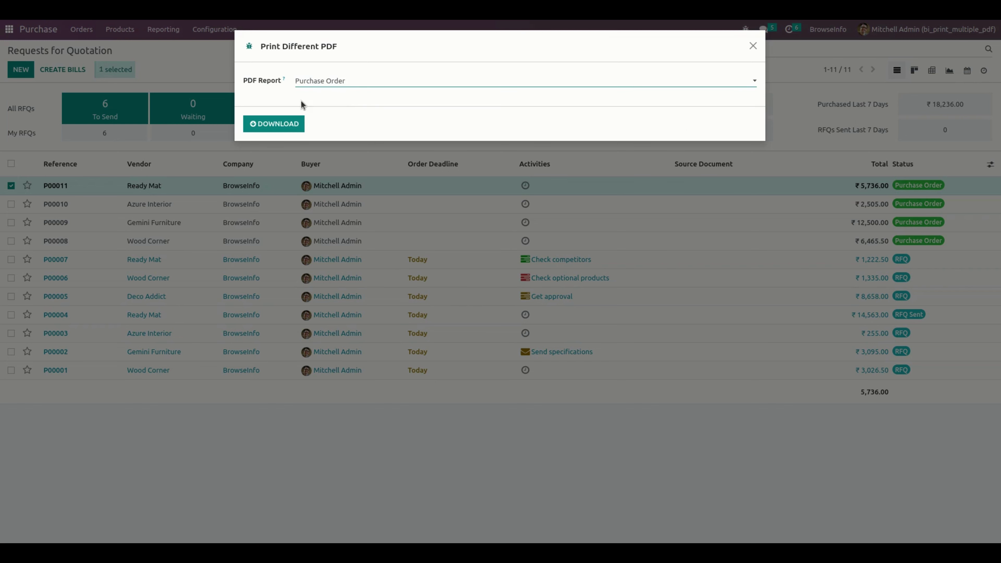
click(279, 125)
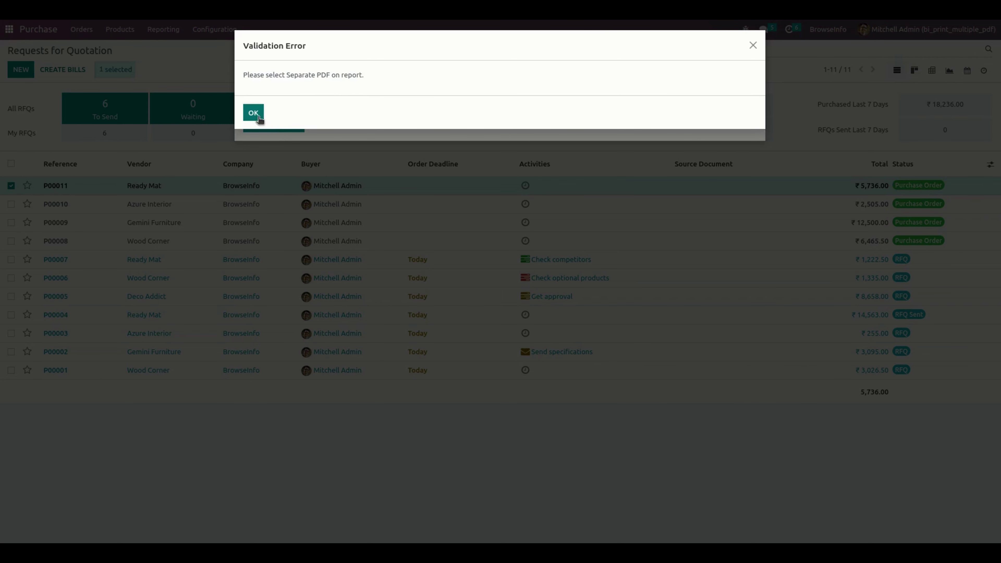
click(258, 116)
- Try to download the Request for Quotation report for the single selected purchase record, and close the Print Different PDF dialog
click(353, 81)
click(329, 114)
click(276, 124)
click(252, 112)
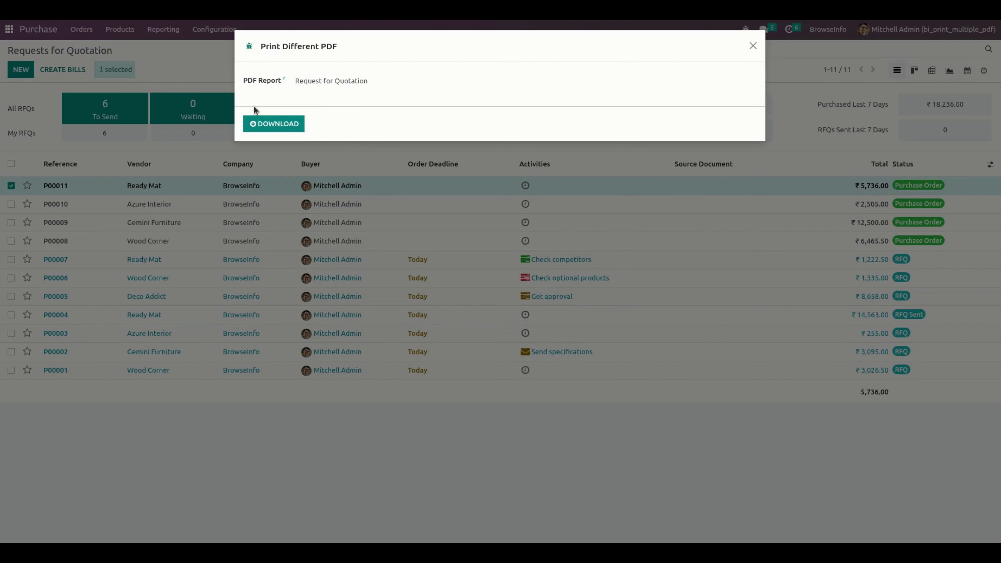
click(264, 130)
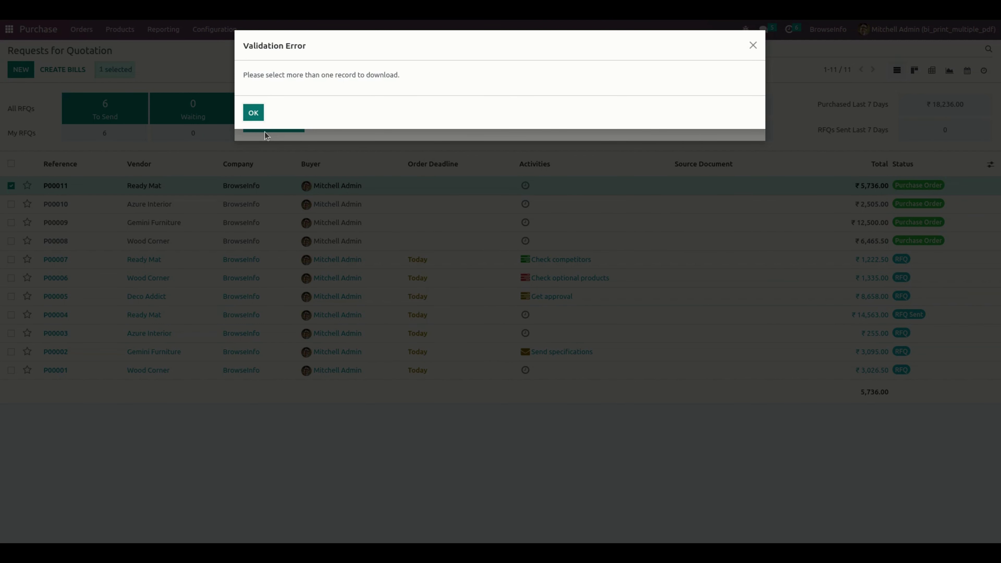
click(253, 113)
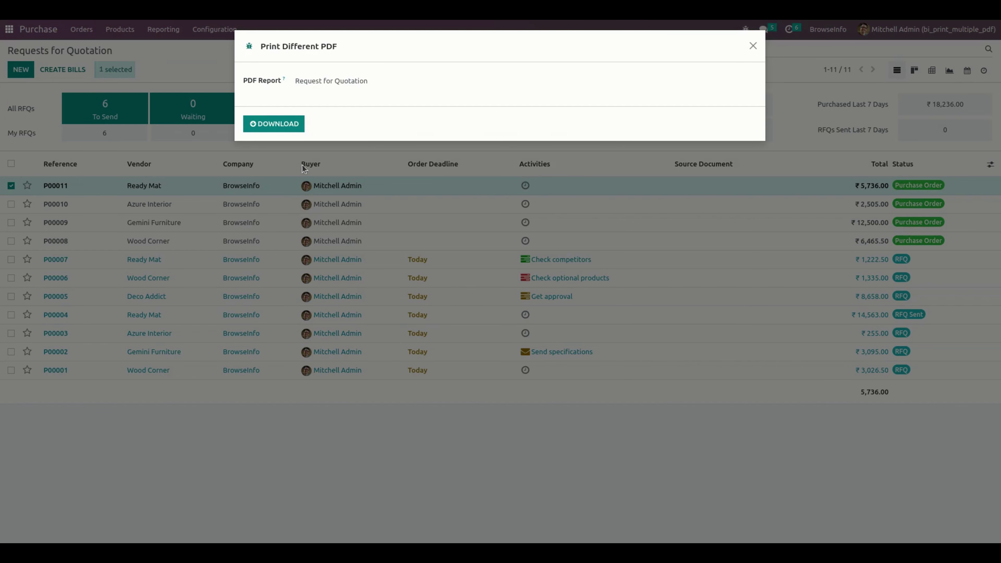
click(753, 46)
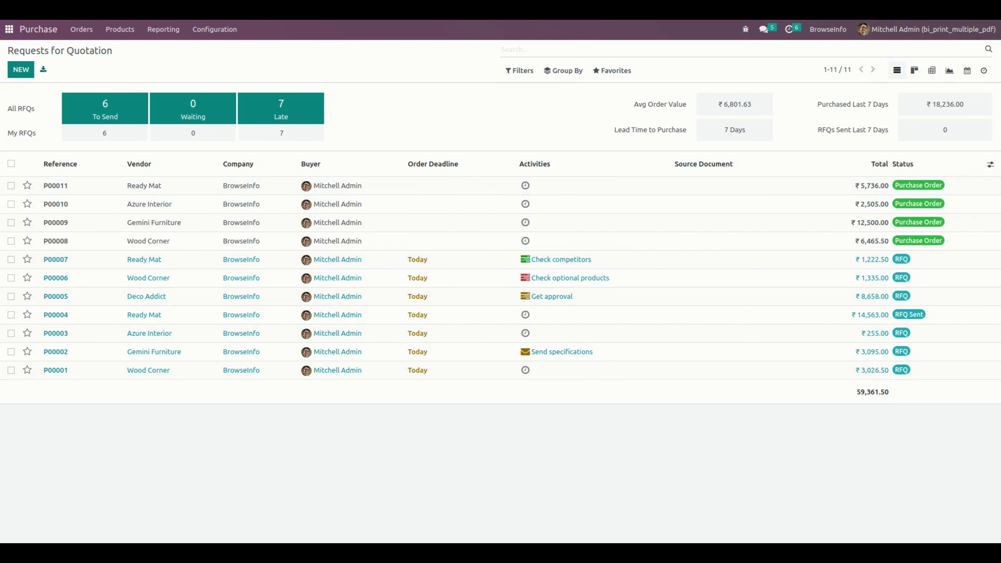